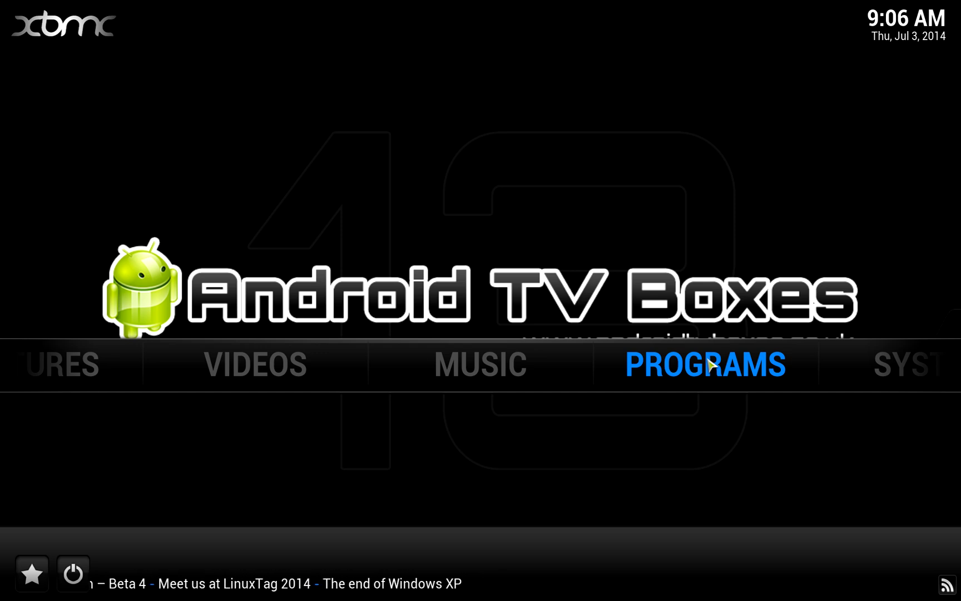
# - Return to the home screen and open the File manager
pyautogui.moveTo(693, 382)
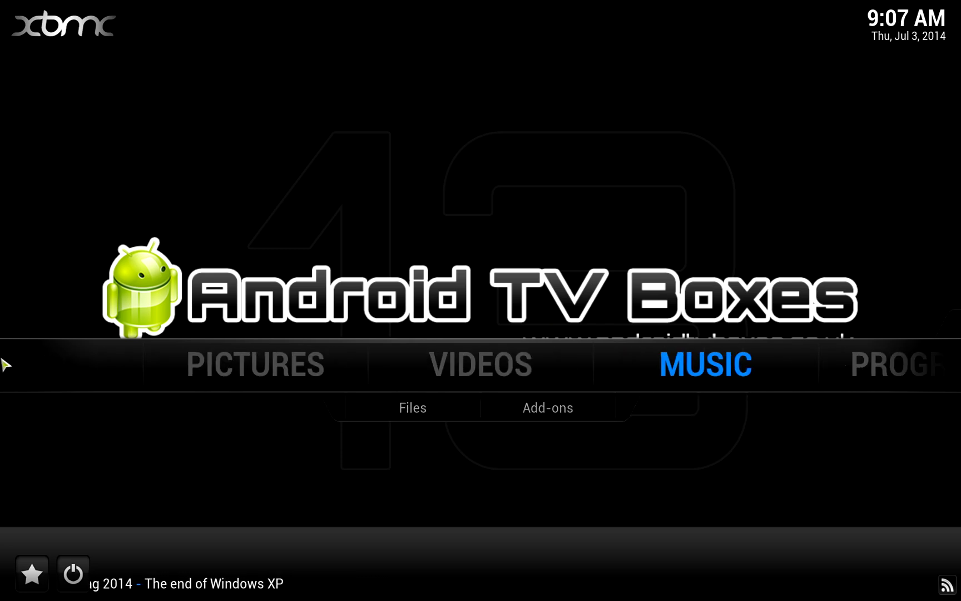
pyautogui.moveTo(579, 371)
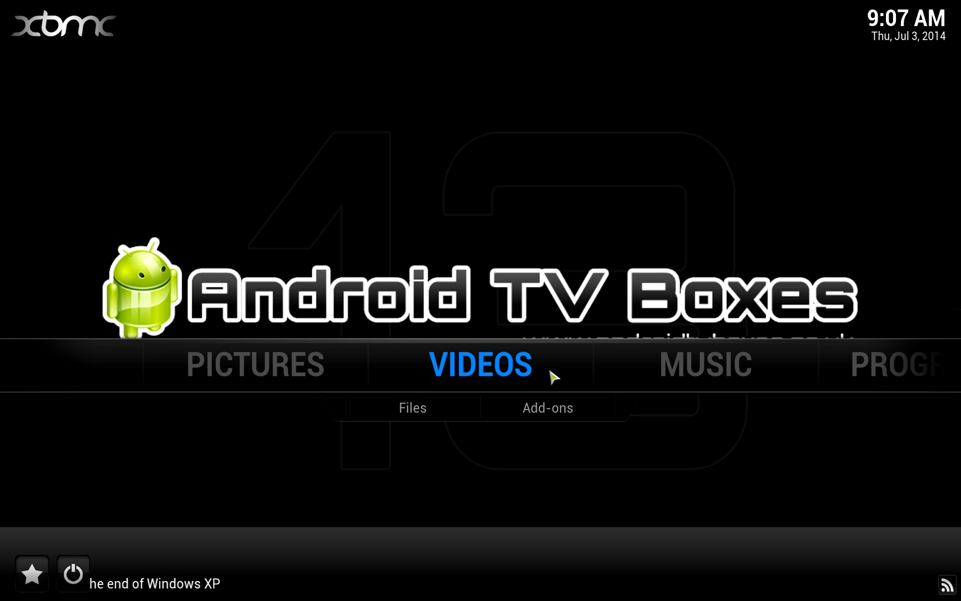
pyautogui.click(558, 406)
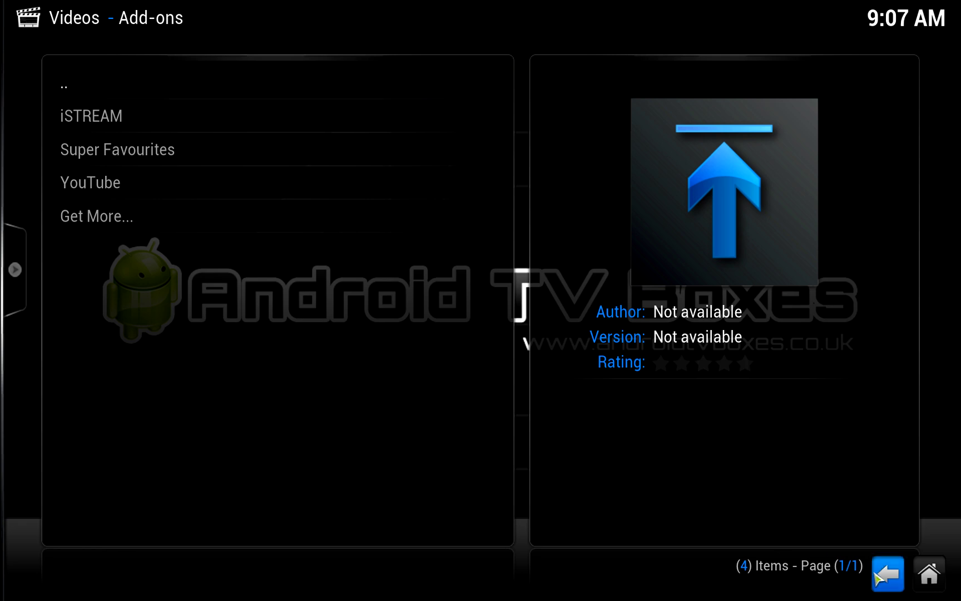
pyautogui.click(927, 579)
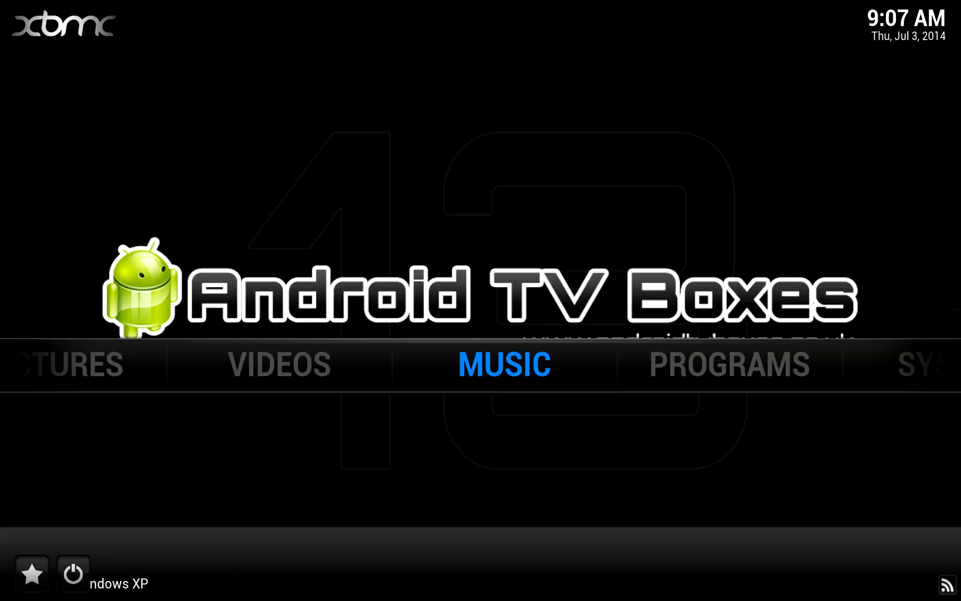
pyautogui.moveTo(718, 358)
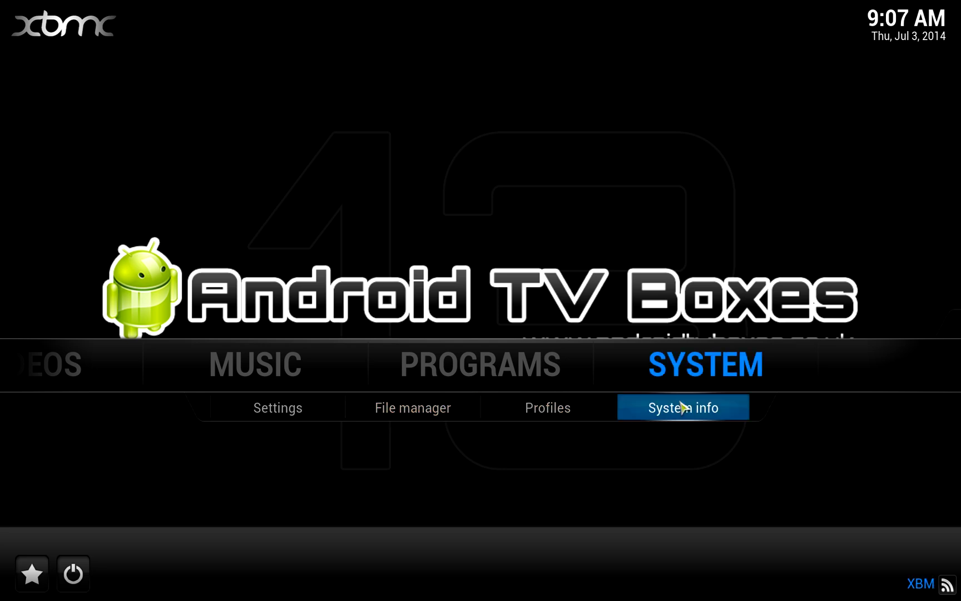
pyautogui.click(448, 419)
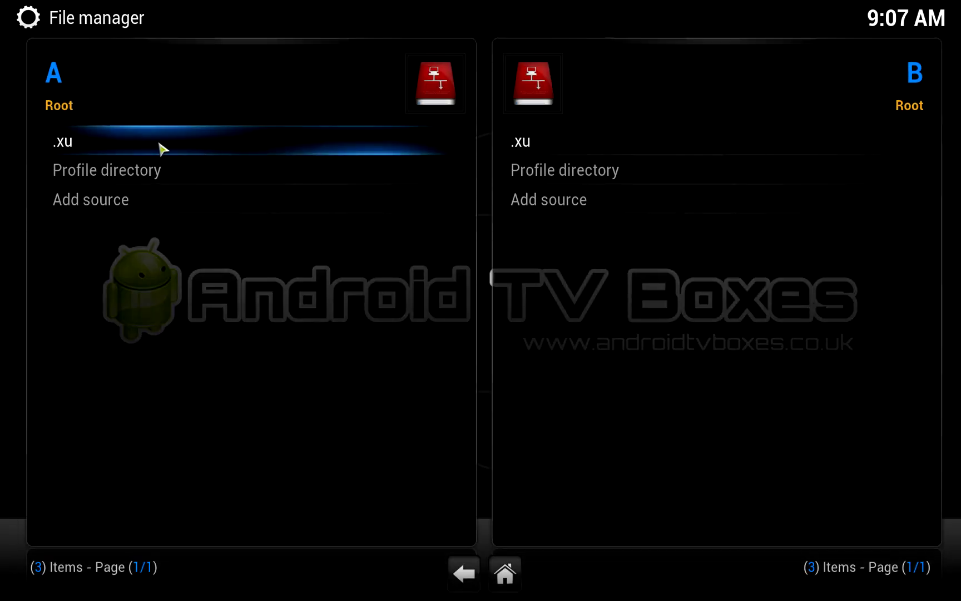
pyautogui.click(109, 208)
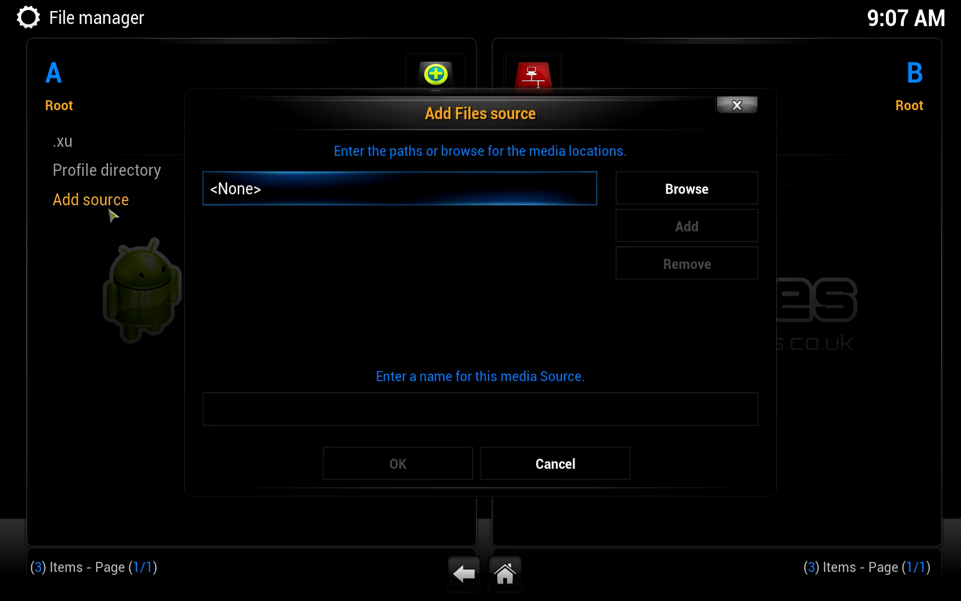
pyautogui.click(356, 190)
pyautogui.write('htt')
pyautogui.write('p://')
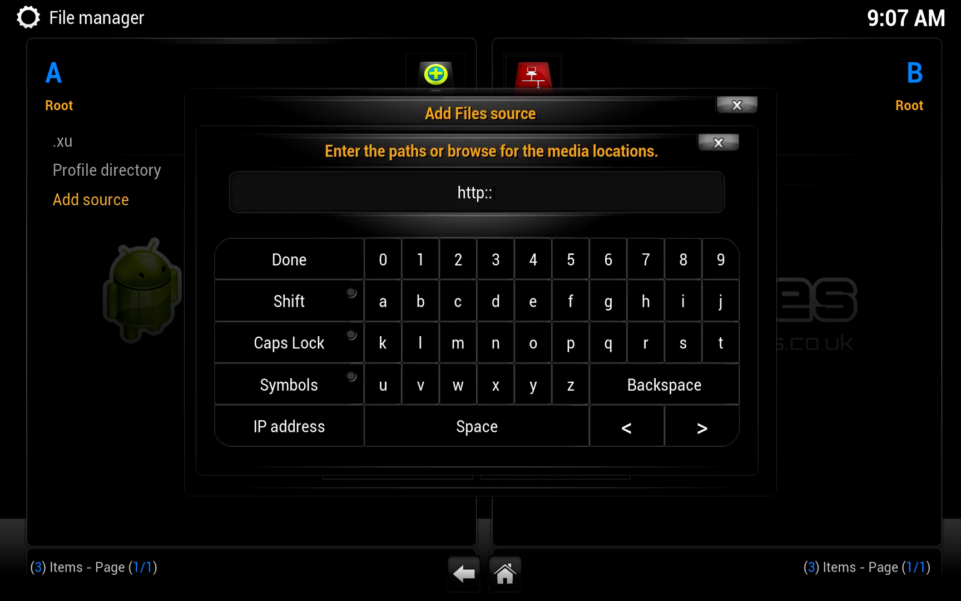
pyautogui.write('in')
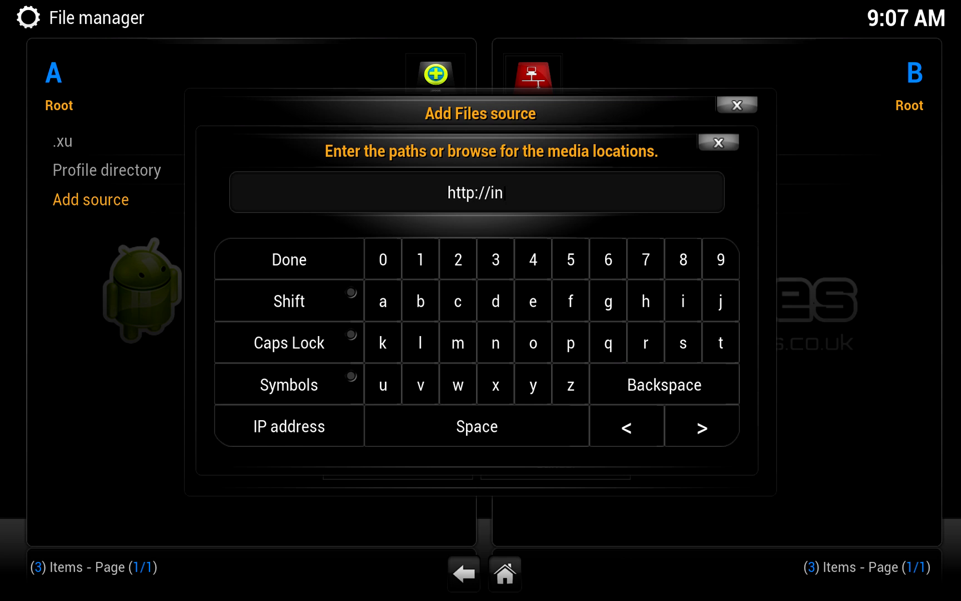
pyautogui.write('stall.ma')
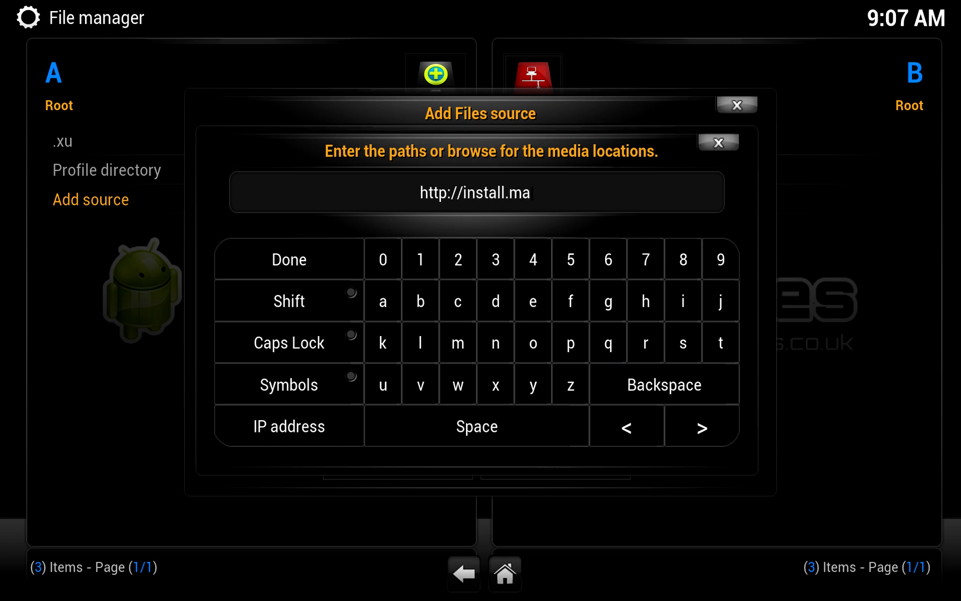
pyautogui.write('shupxbmc')
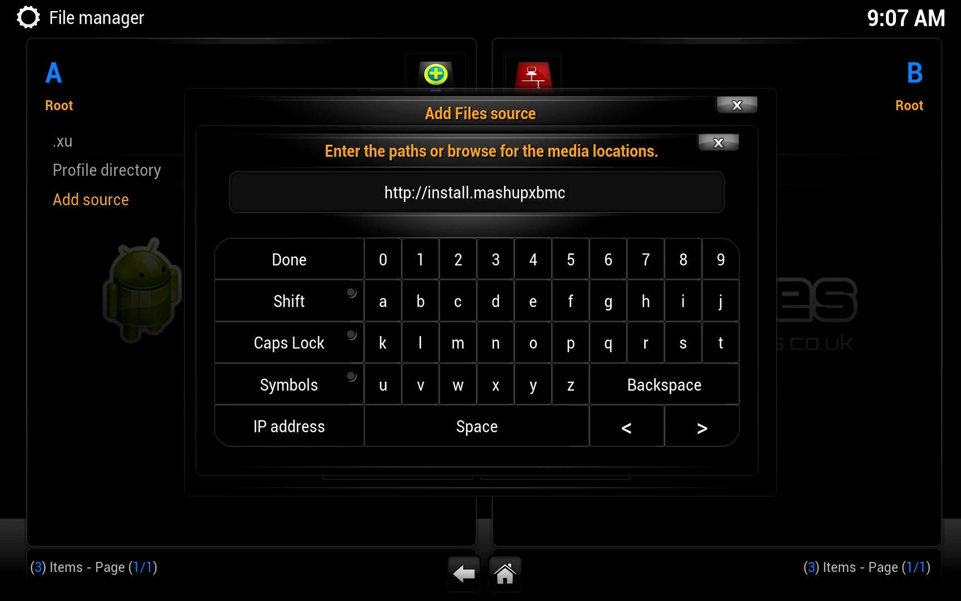
pyautogui.write('.com')
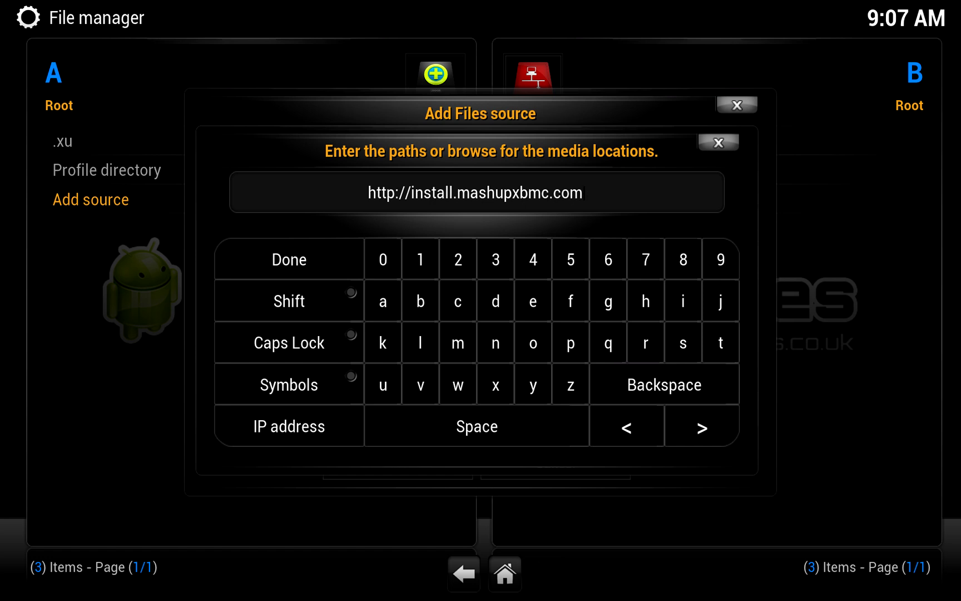
pyautogui.press('Return')
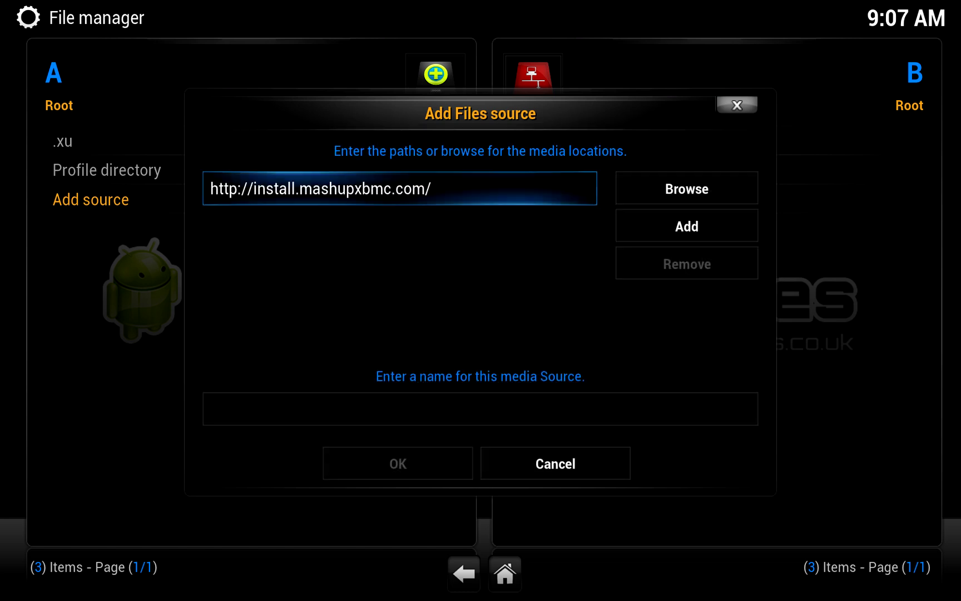
pyautogui.click(481, 409)
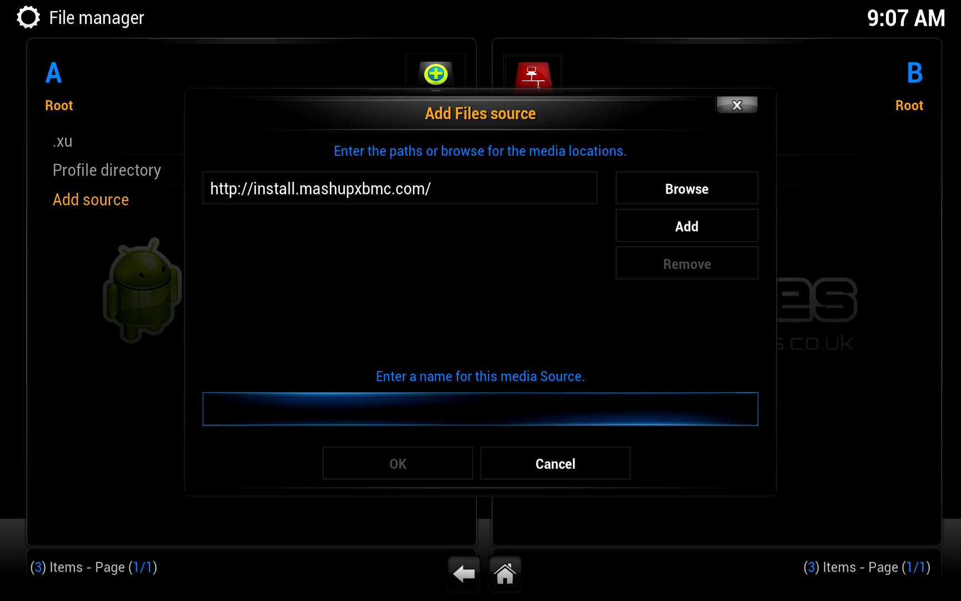
# - Name the new source '.mu' and save it
pyautogui.write('.')
pyautogui.write('my')
pyautogui.press('BackSpace')
pyautogui.write('u')
pyautogui.press('Return')
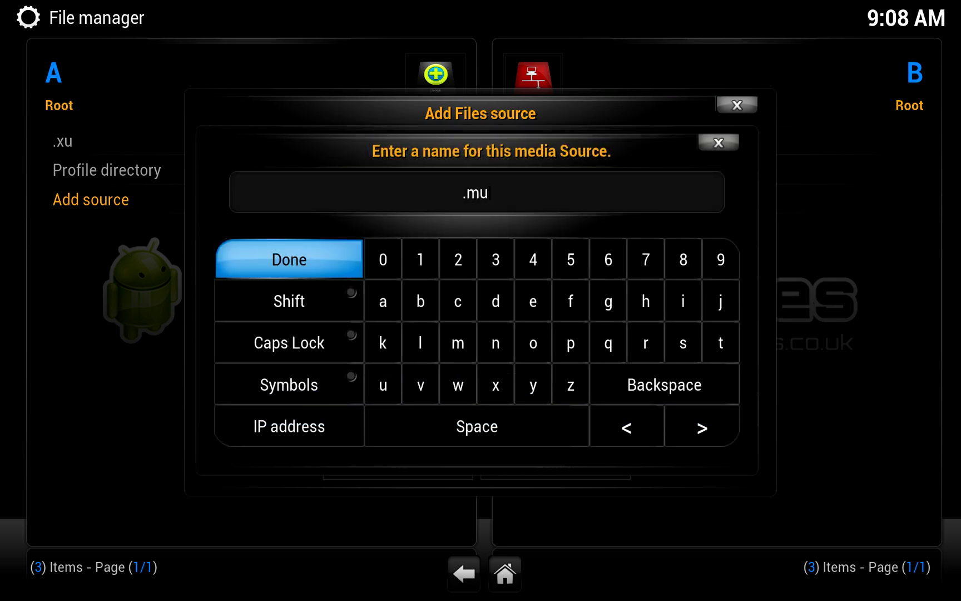
pyautogui.press('Return')
pyautogui.press('Down')
pyautogui.press('Return')
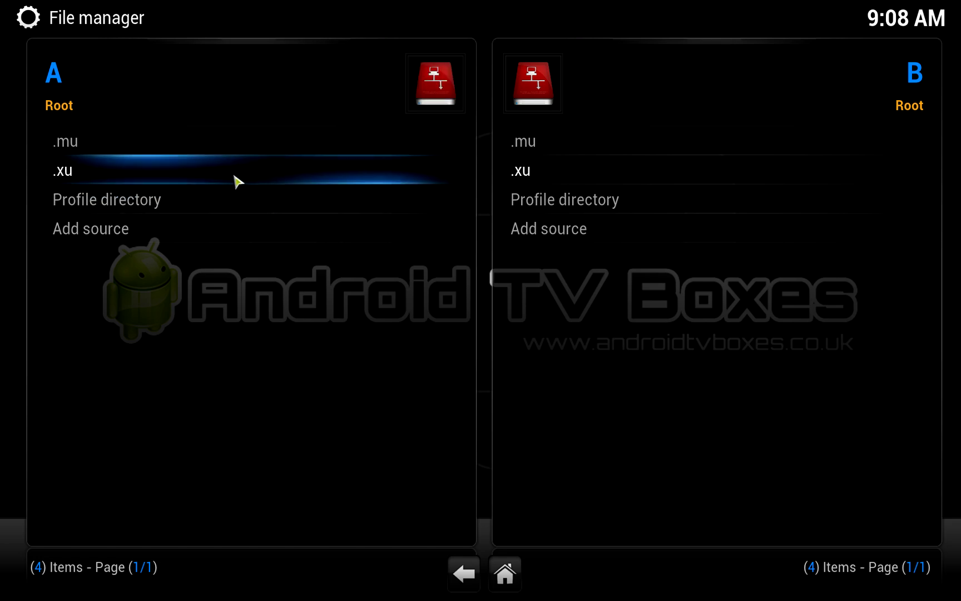
# - Browse into the .mu source to check it, then return home
pyautogui.click(237, 157)
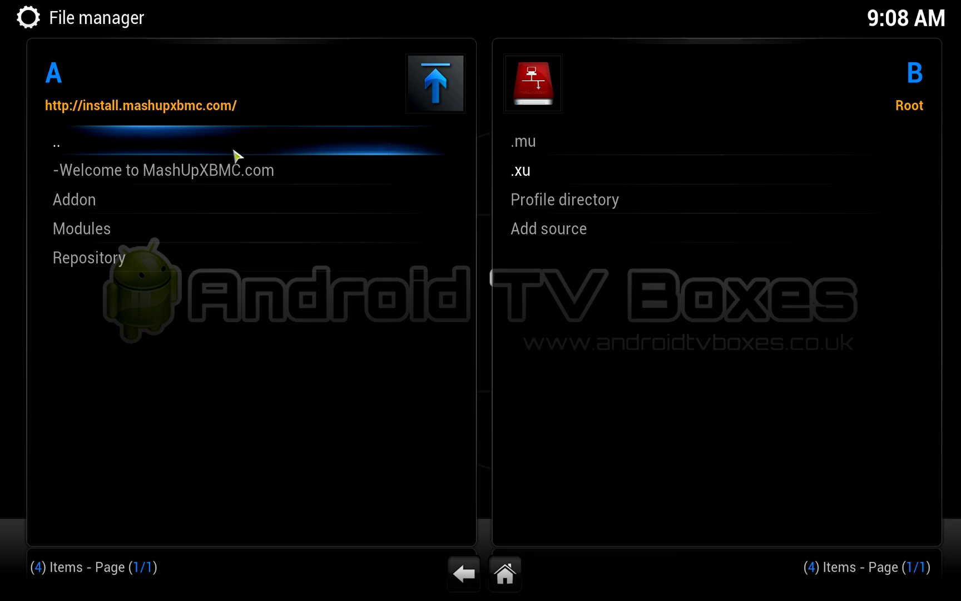
pyautogui.click(238, 157)
pyautogui.click(507, 576)
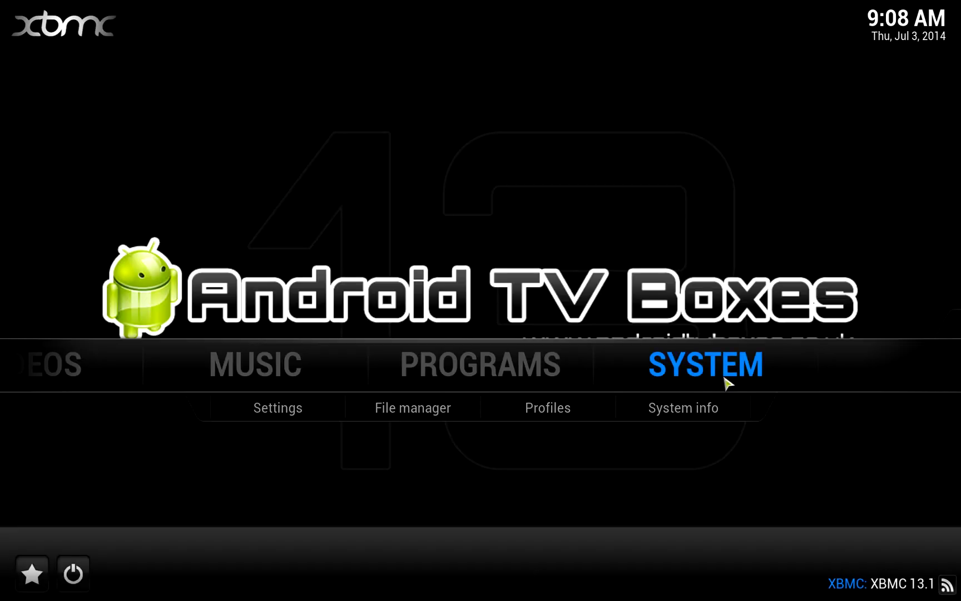
# - Install MashUp_Repo-v1.7.zip from the .mu source's Repository folder via Add-ons settings
pyautogui.click(723, 370)
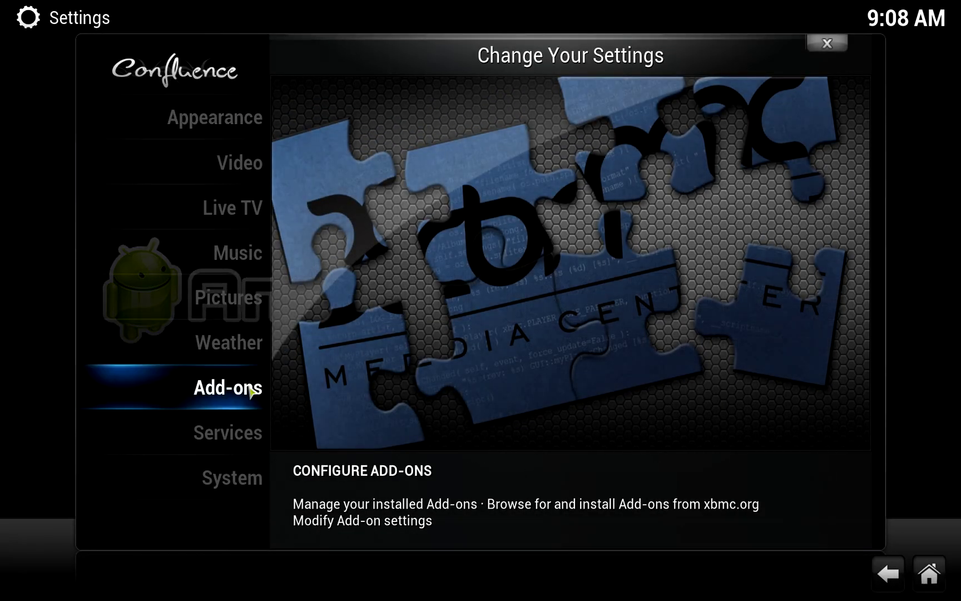
pyautogui.click(249, 390)
pyautogui.click(150, 187)
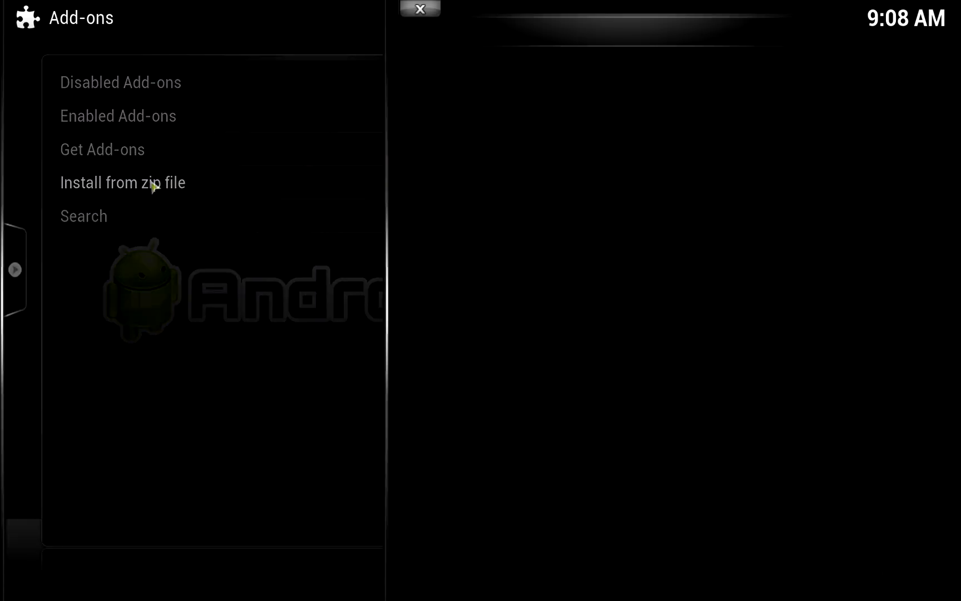
pyautogui.click(448, 99)
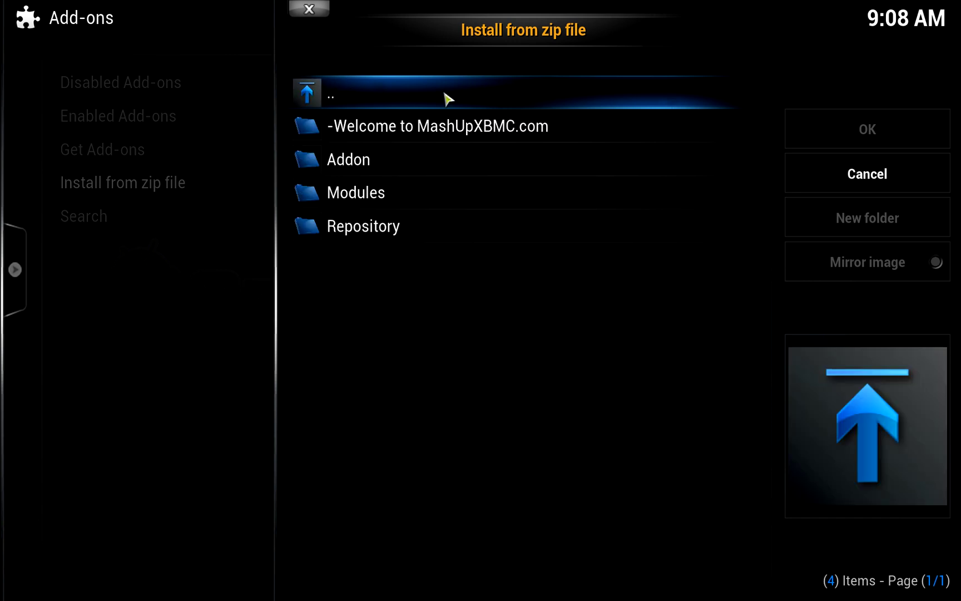
pyautogui.click(450, 228)
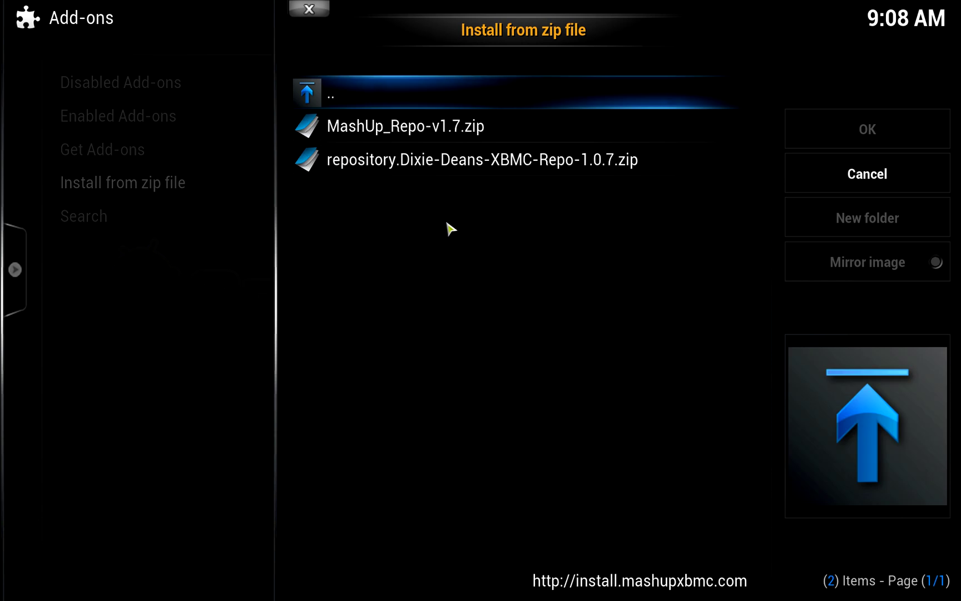
pyautogui.click(424, 130)
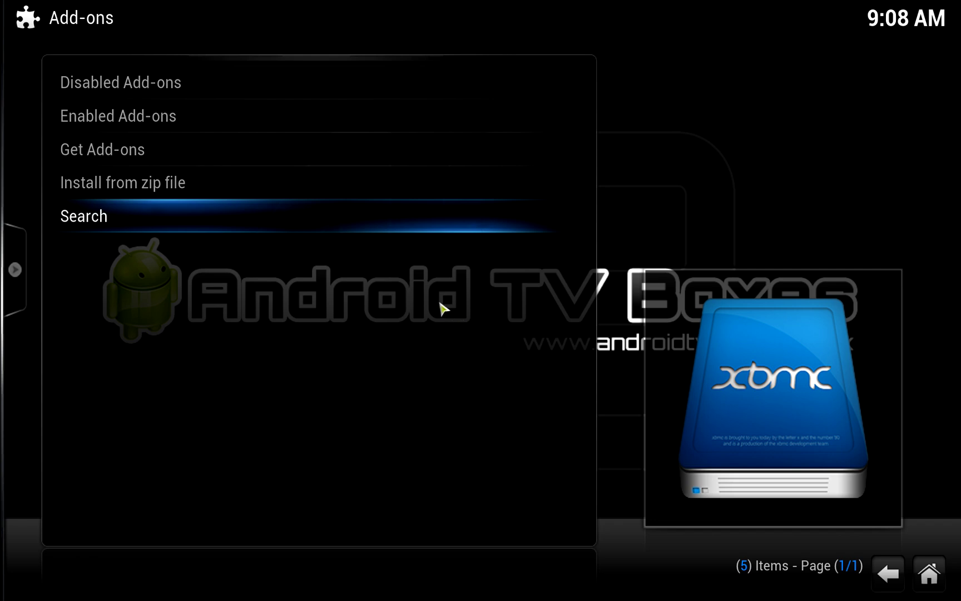
# - Install Mash Up from All Addons by Mash's Video Add-ons, then go Home
pyautogui.click(240, 149)
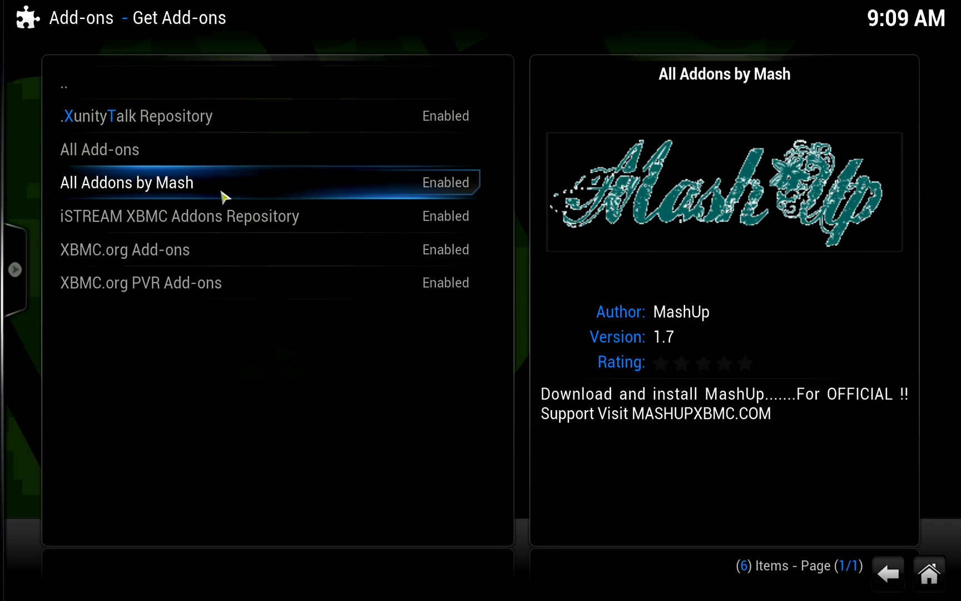
pyautogui.click(220, 194)
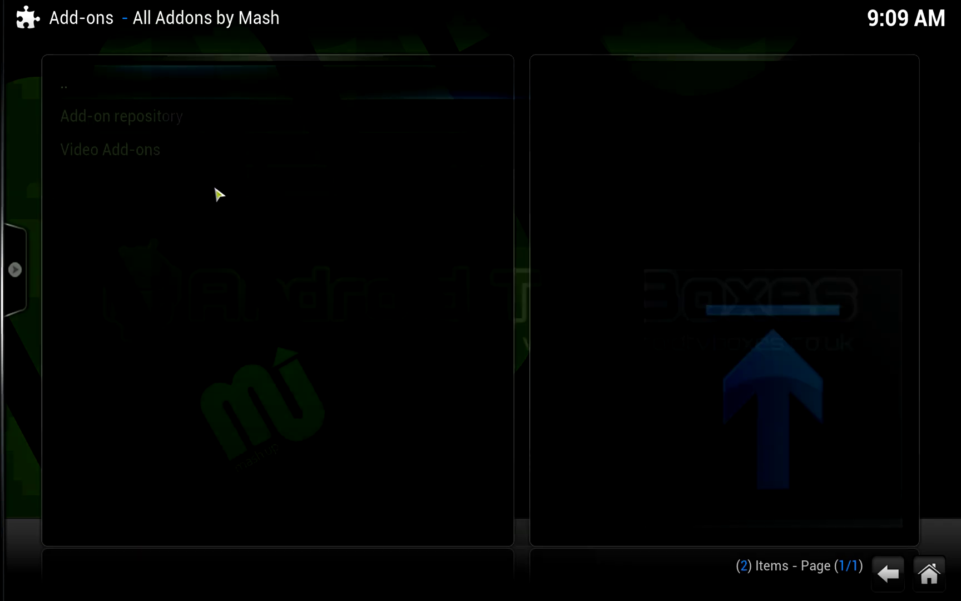
pyautogui.click(225, 149)
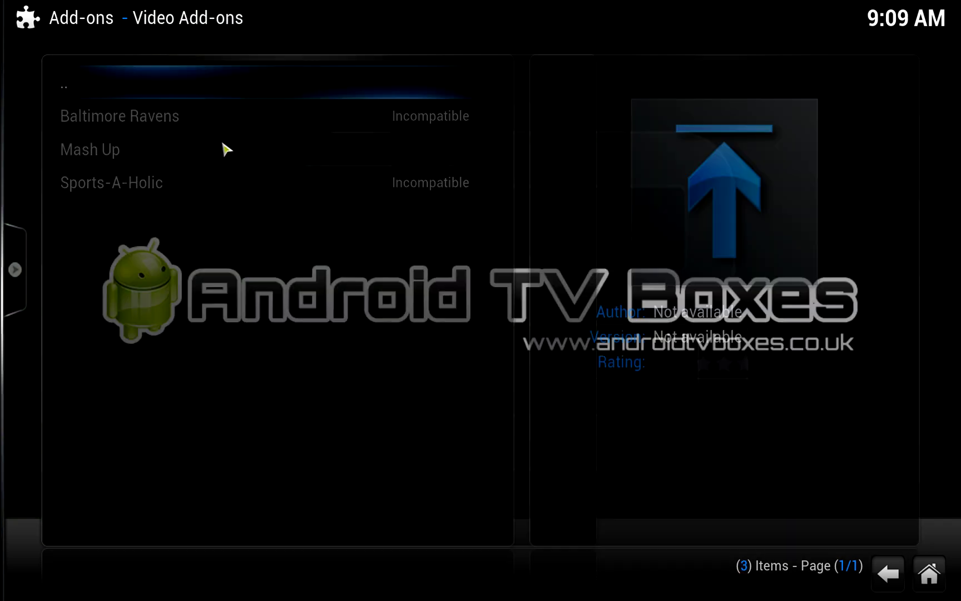
pyautogui.click(195, 157)
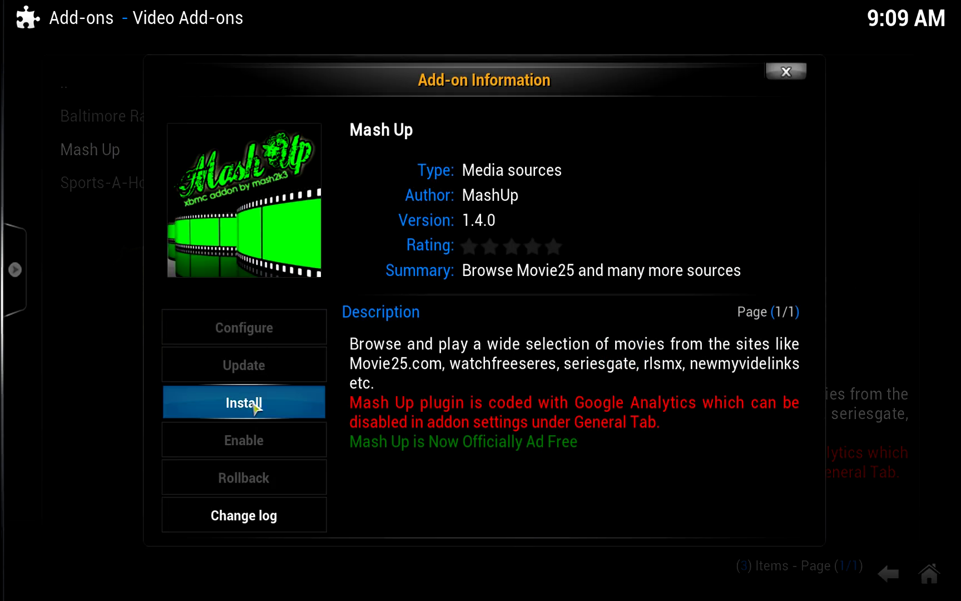
pyautogui.click(242, 401)
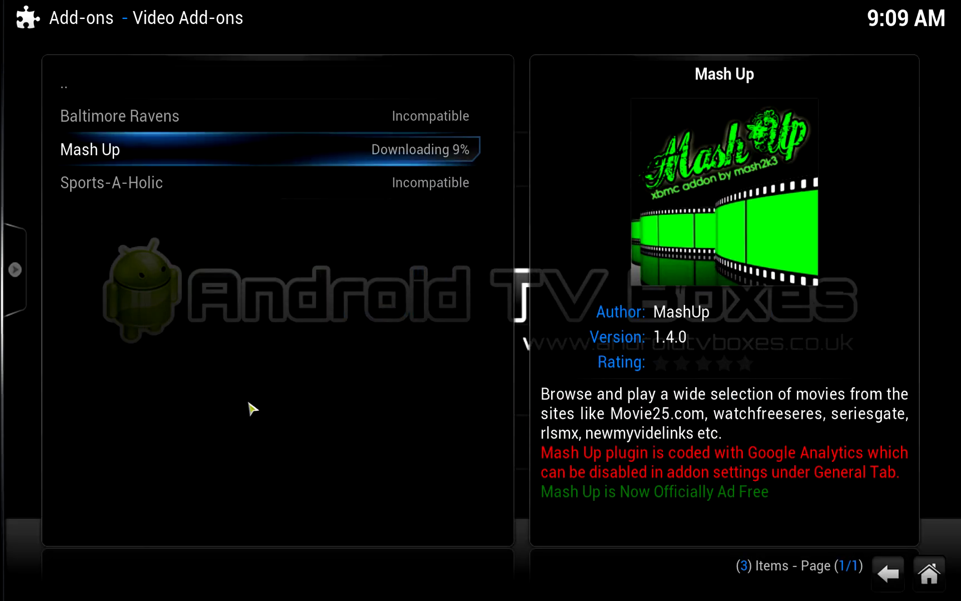
pyautogui.click(940, 579)
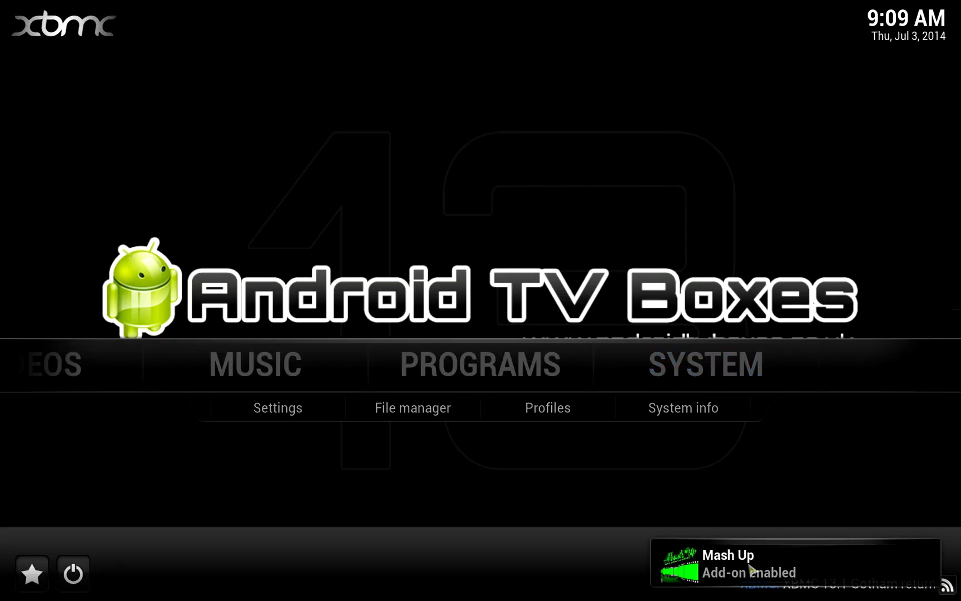
pyautogui.moveTo(183, 340)
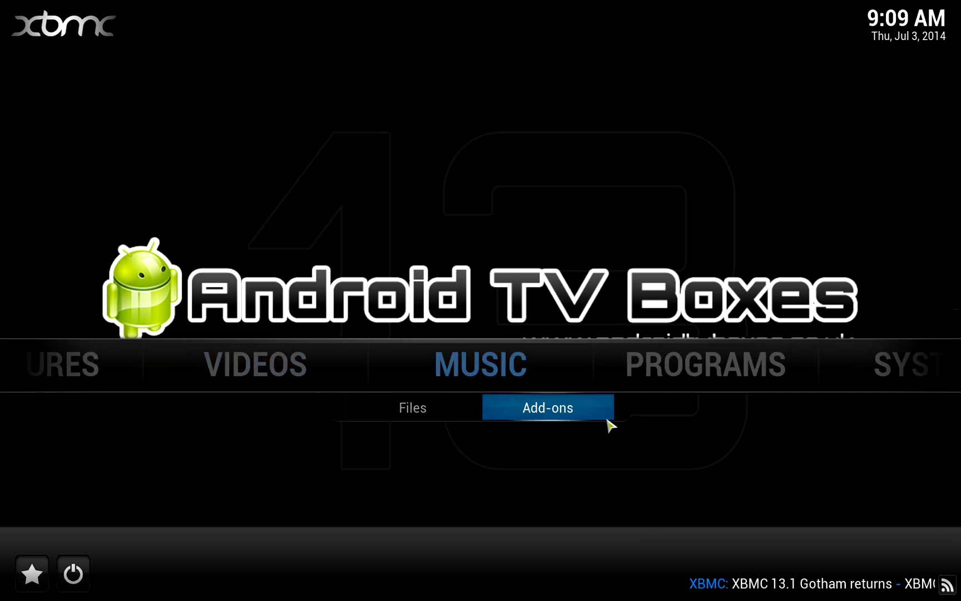
# - Launch Mash Up from Videos > Add-ons and dismiss the Important Announcement
pyautogui.click(523, 409)
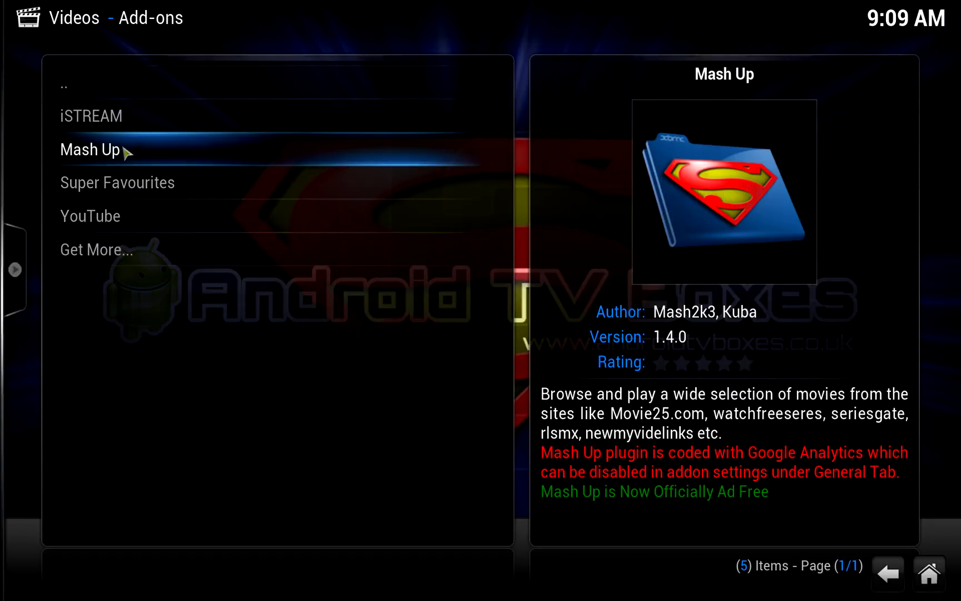
pyautogui.click(126, 151)
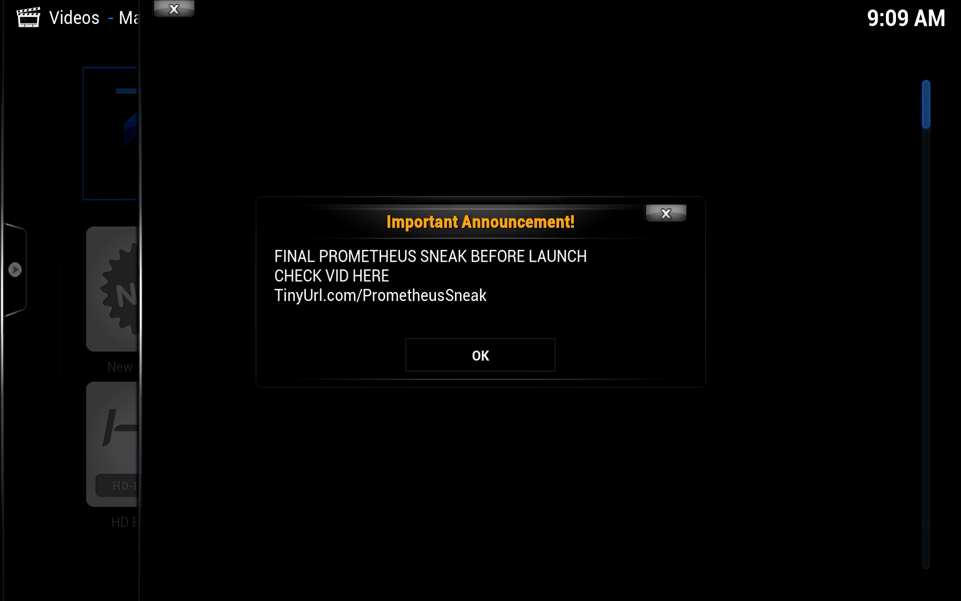
pyautogui.click(498, 359)
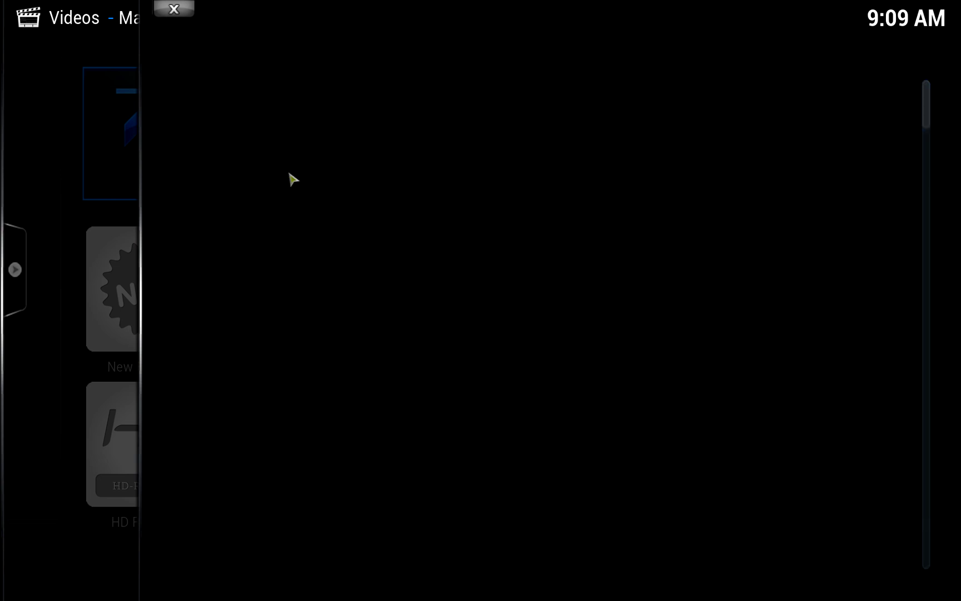
# - Close the overlay, stop the stray YouTube video, and scroll to Mash Up's last menu page
pyautogui.click(180, 16)
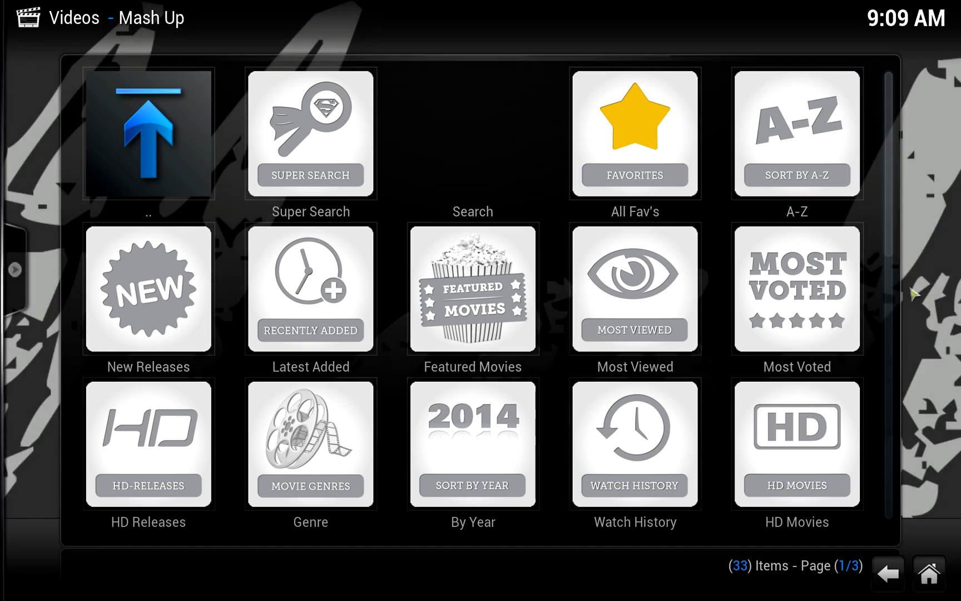
pyautogui.scroll(-2, 890, 182)
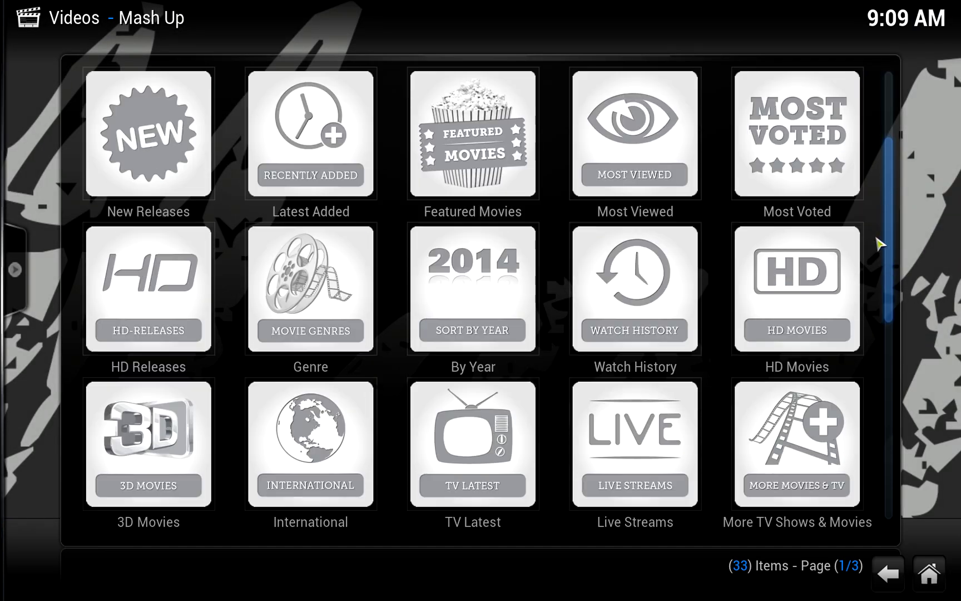
pyautogui.scroll(-1, 876, 337)
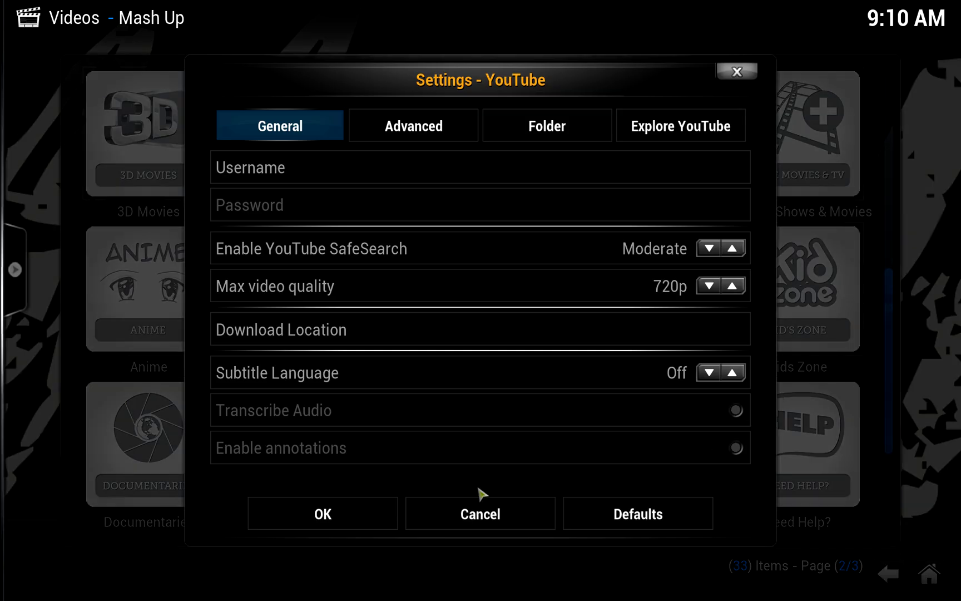
pyautogui.click(351, 515)
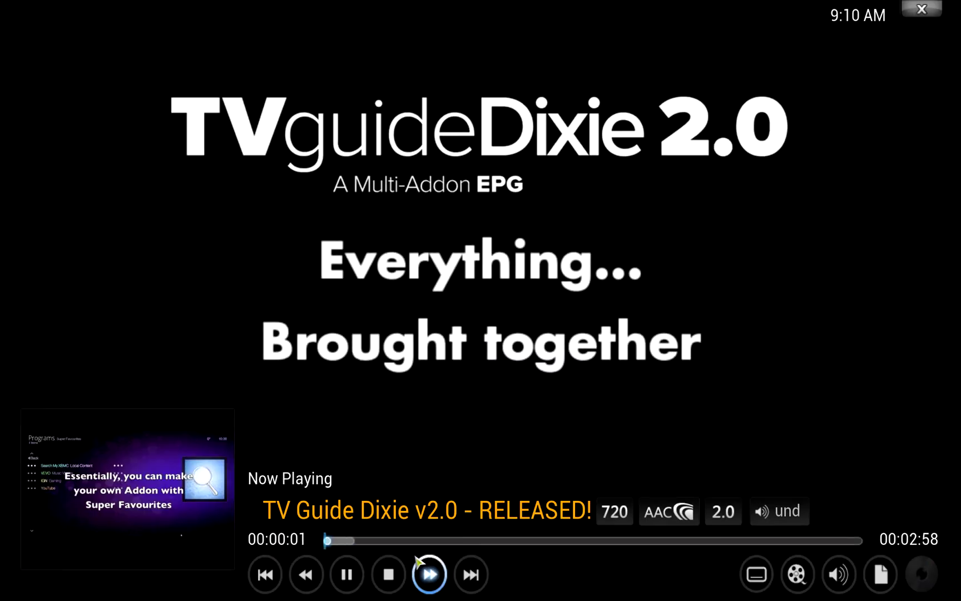
pyautogui.click(401, 569)
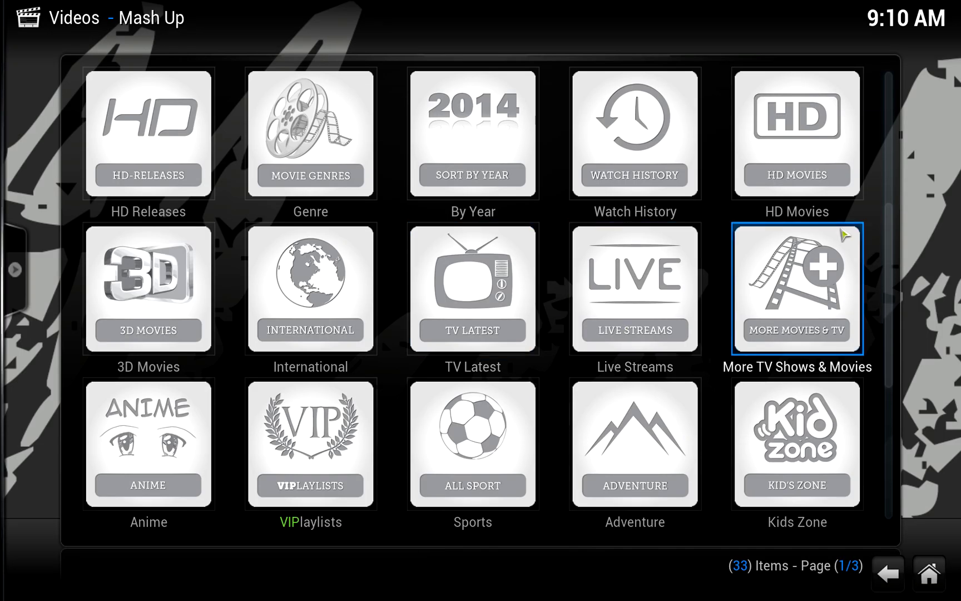
pyautogui.moveTo(891, 221); pyautogui.dragTo(884, 430)
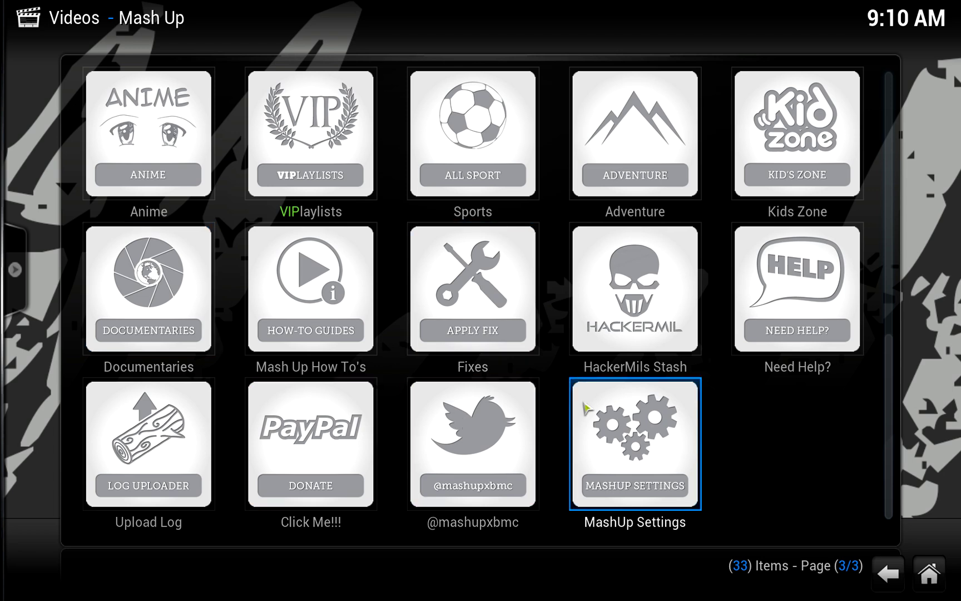
# - Open MashUp Settings and review the Home Layout and Super Search tabs
pyautogui.click(612, 419)
pyautogui.click(532, 122)
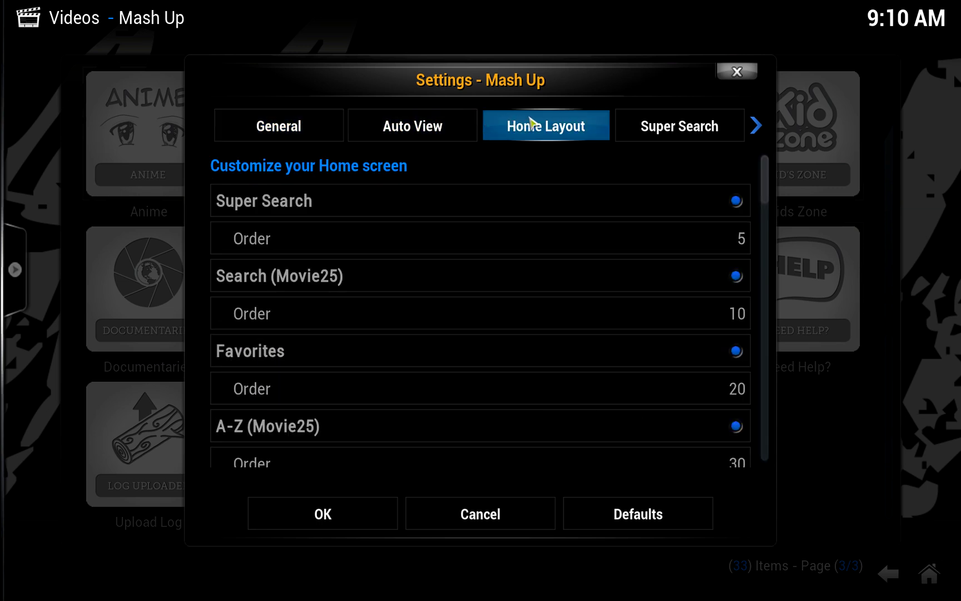
pyautogui.moveTo(766, 179); pyautogui.dragTo(780, 500)
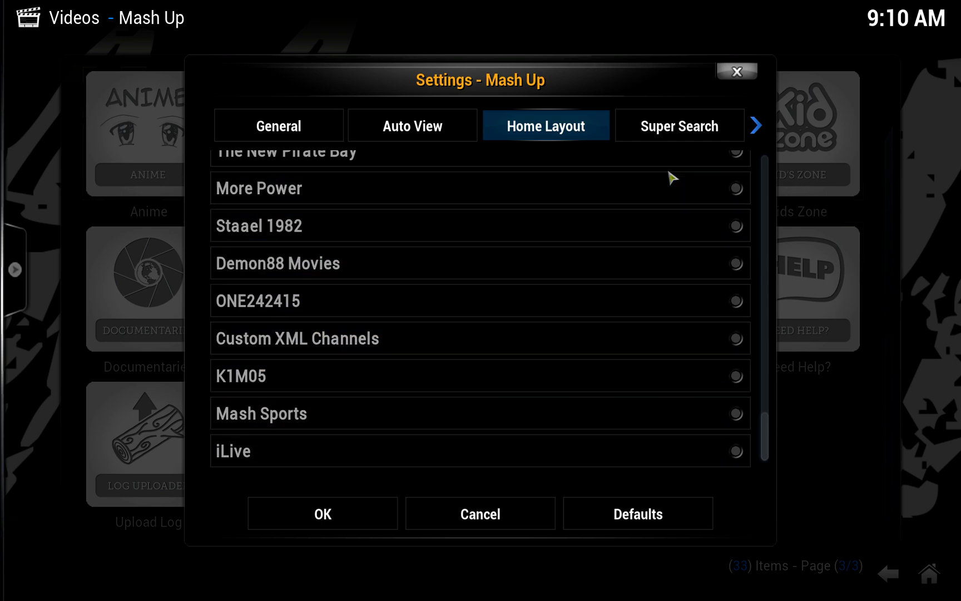
pyautogui.click(676, 126)
pyautogui.moveTo(768, 300); pyautogui.dragTo(756, 466)
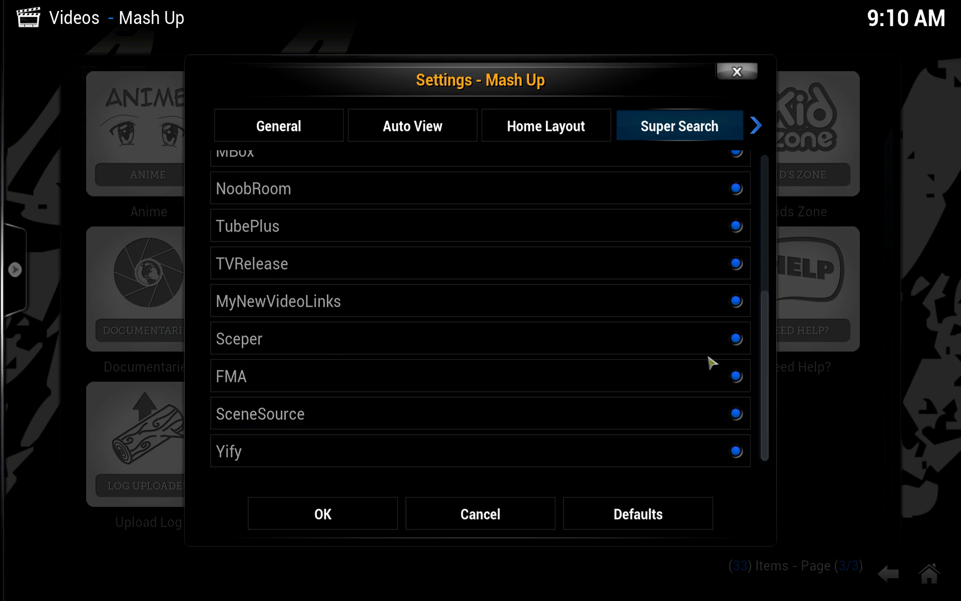
pyautogui.click(506, 122)
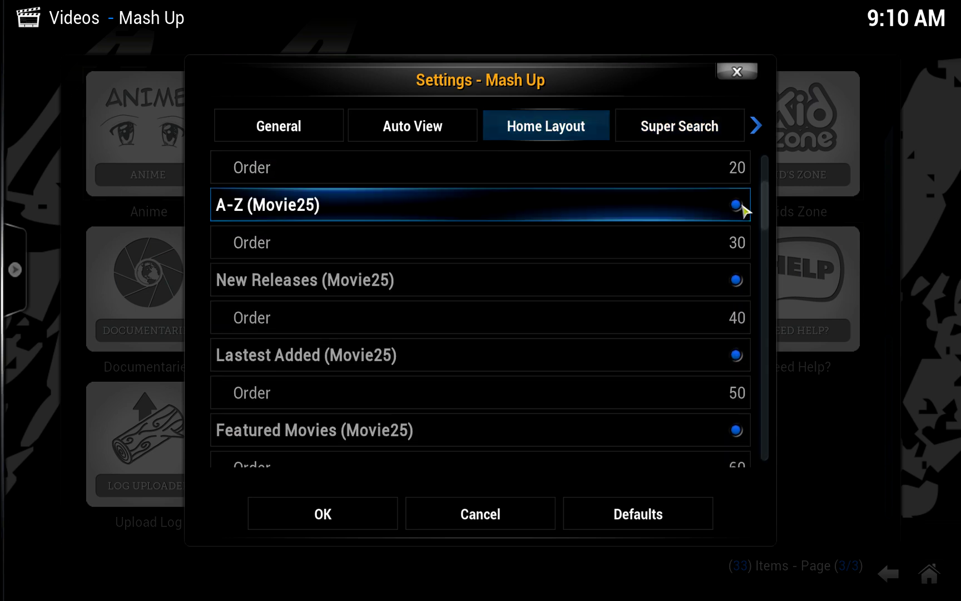
pyautogui.moveTo(771, 196); pyautogui.dragTo(775, 462)
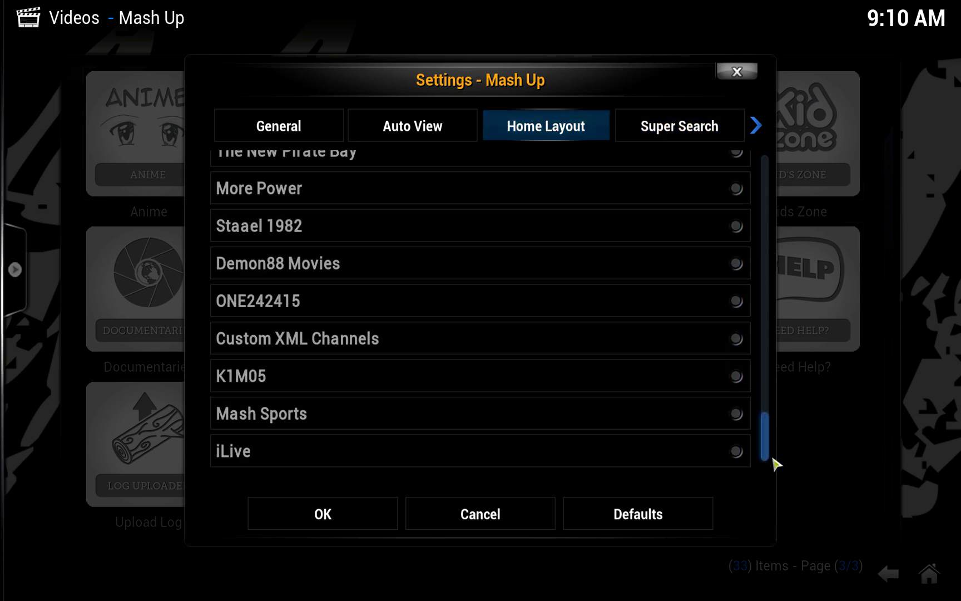
# - Enable iLive, Mash Sports, K1M05, Custom XML, ONE242415, Demon88, Staael, More Power, New Pirate Bay; save
pyautogui.click(739, 455)
pyautogui.click(738, 412)
pyautogui.click(739, 380)
pyautogui.click(737, 338)
pyautogui.click(737, 301)
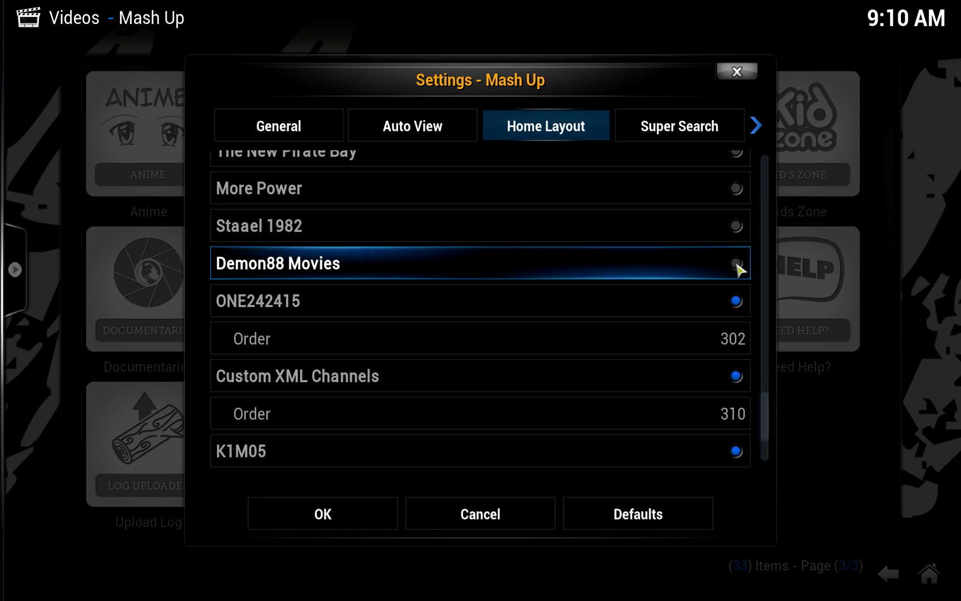
pyautogui.click(737, 263)
pyautogui.click(738, 227)
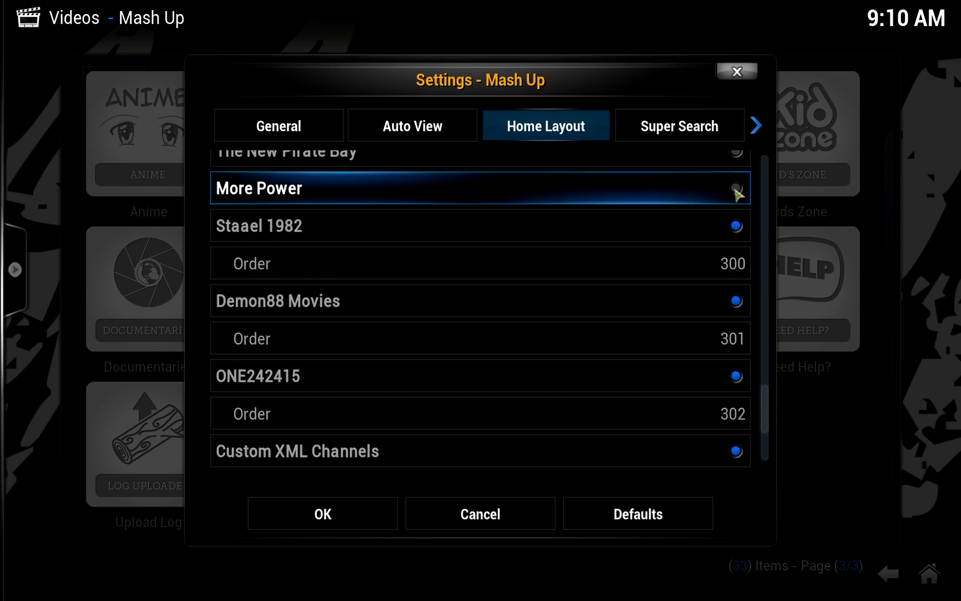
pyautogui.click(738, 192)
pyautogui.scroll(1, 737, 217)
pyautogui.click(736, 205)
pyautogui.scroll(2, 668, 239)
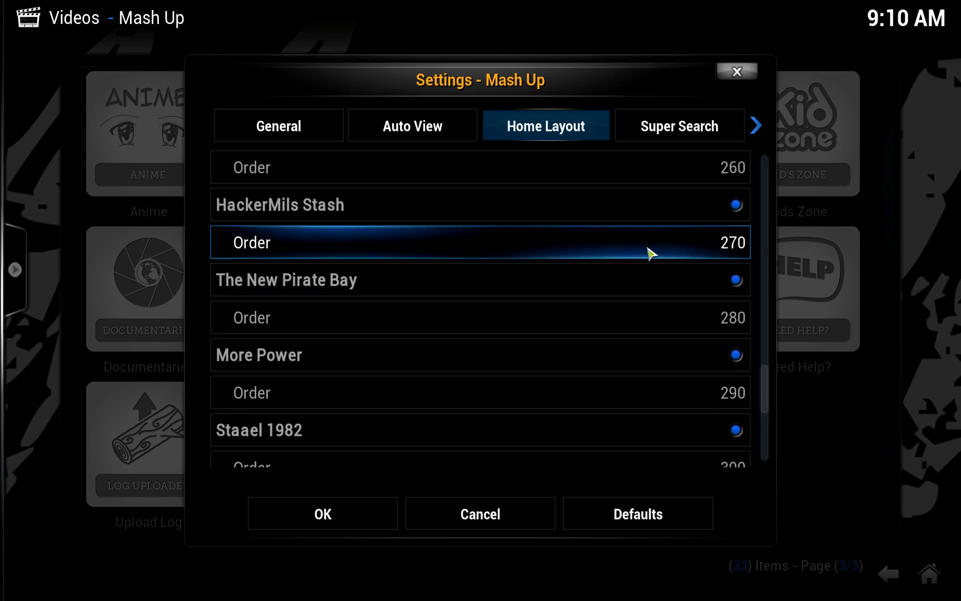
pyautogui.click(324, 514)
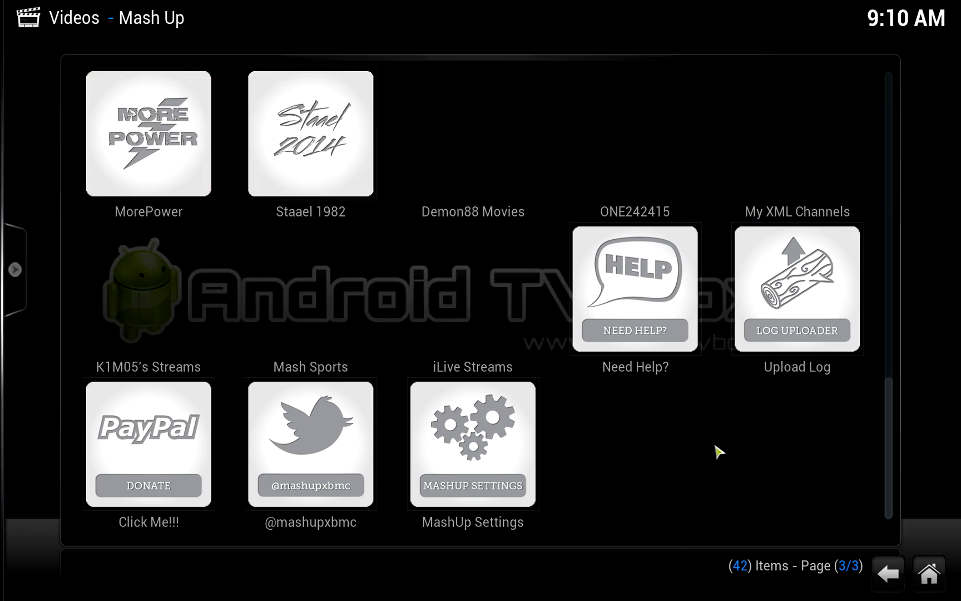
pyautogui.scroll(1, 723, 454)
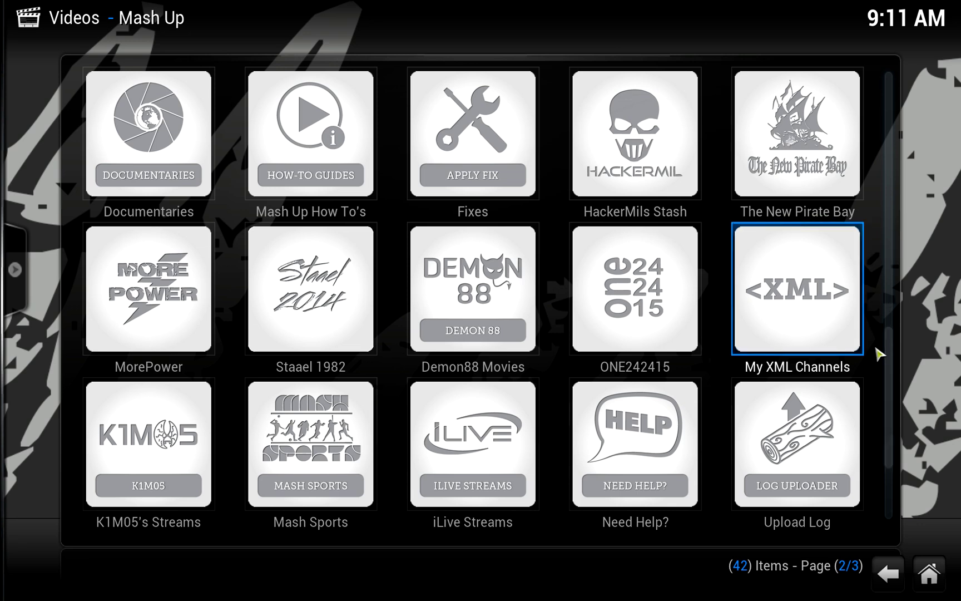
pyautogui.moveTo(890, 362); pyautogui.dragTo(879, 476)
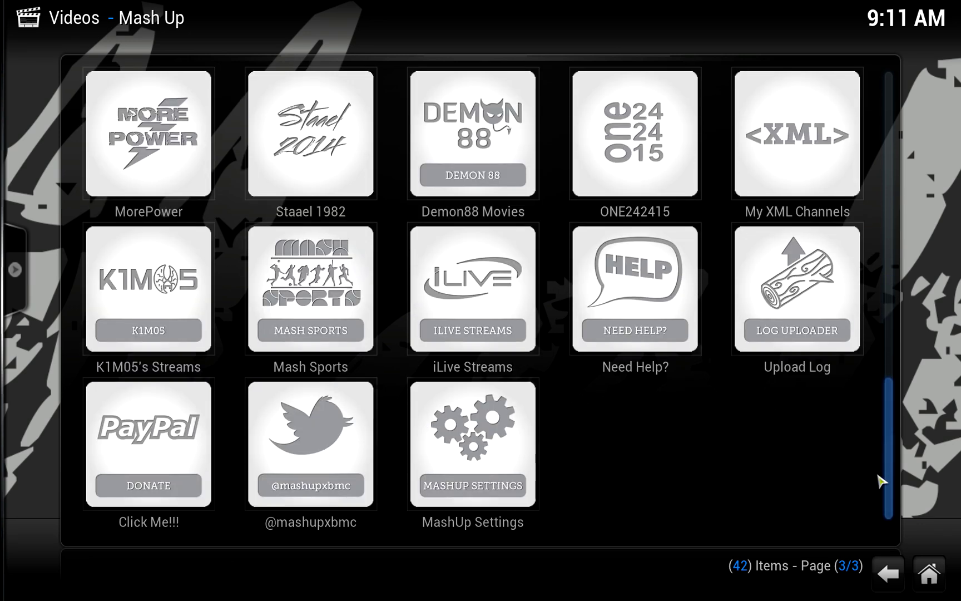
pyautogui.scroll(3, 865, 392)
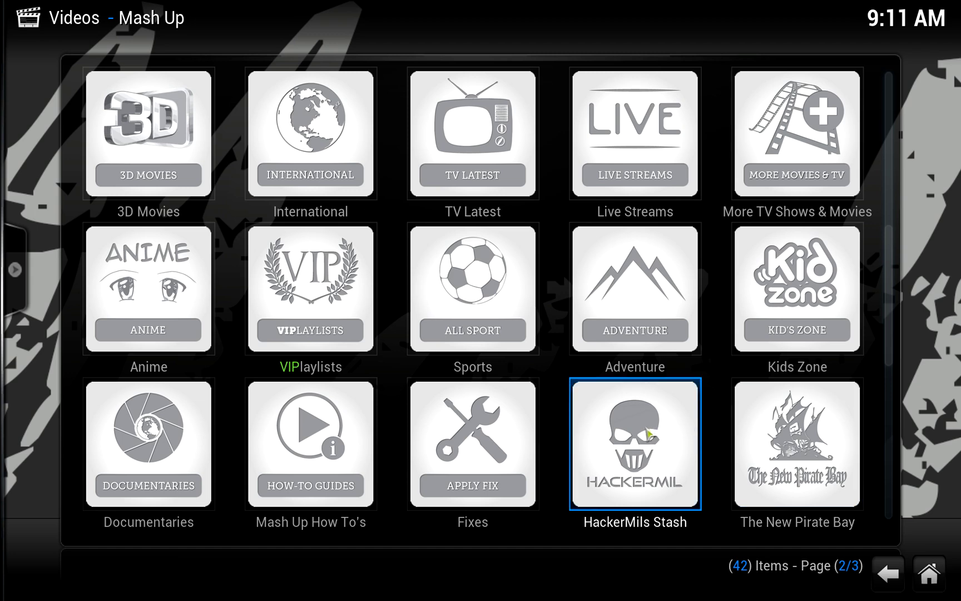
# - Delete the packages folder via Fixes > Maintenance, confirming Yes, then return to Fixes
pyautogui.click(516, 471)
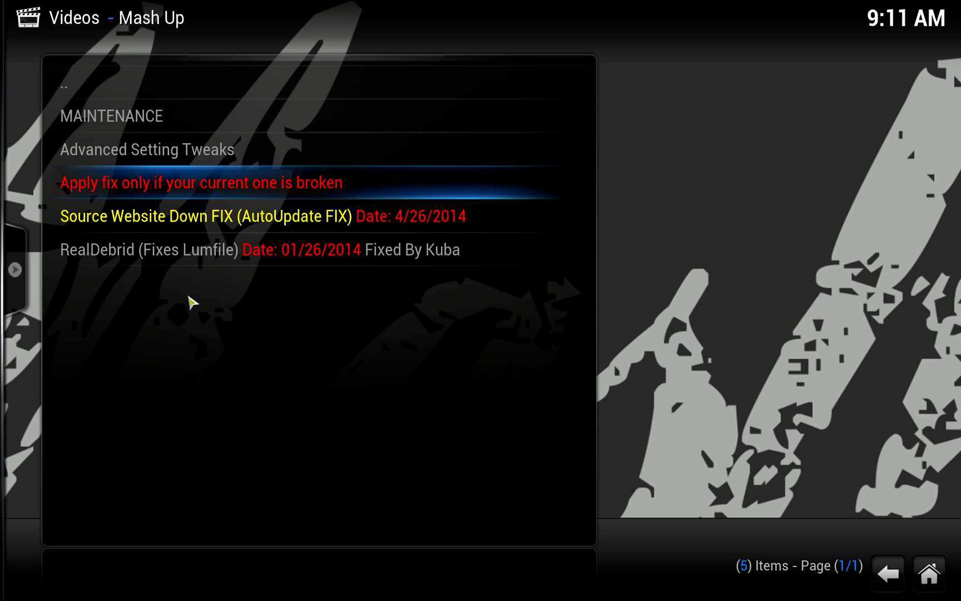
pyautogui.click(889, 573)
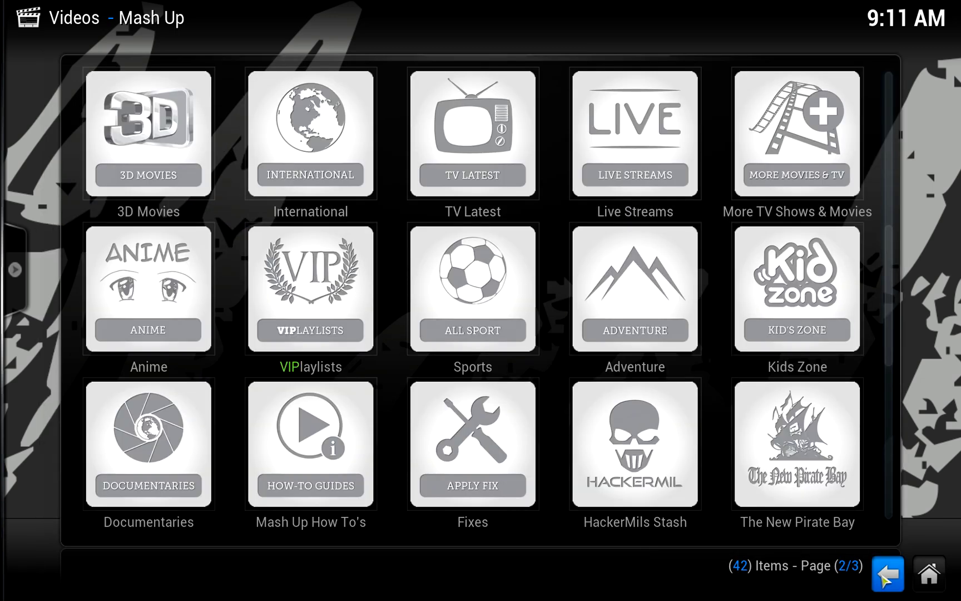
pyautogui.click(492, 471)
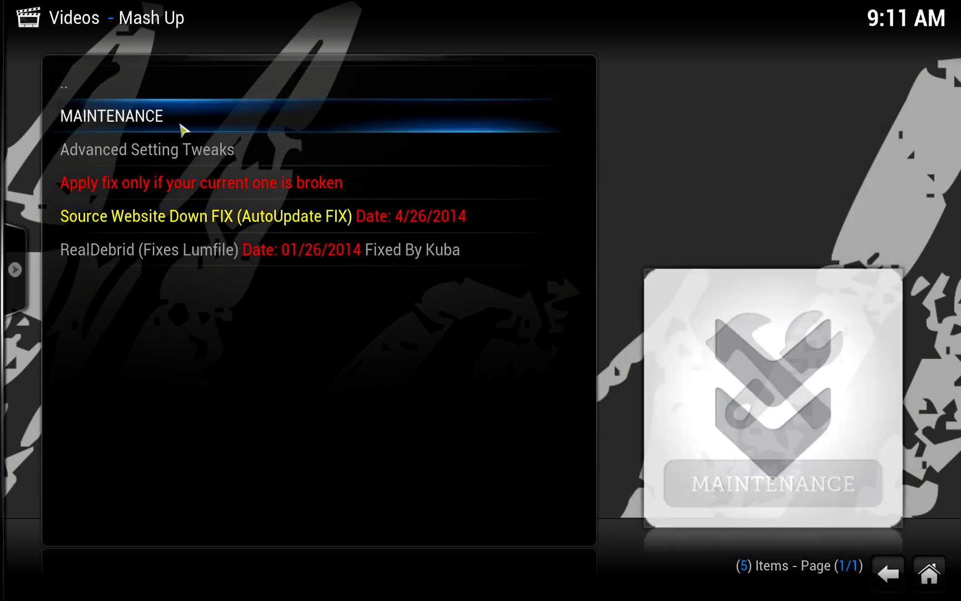
pyautogui.click(184, 129)
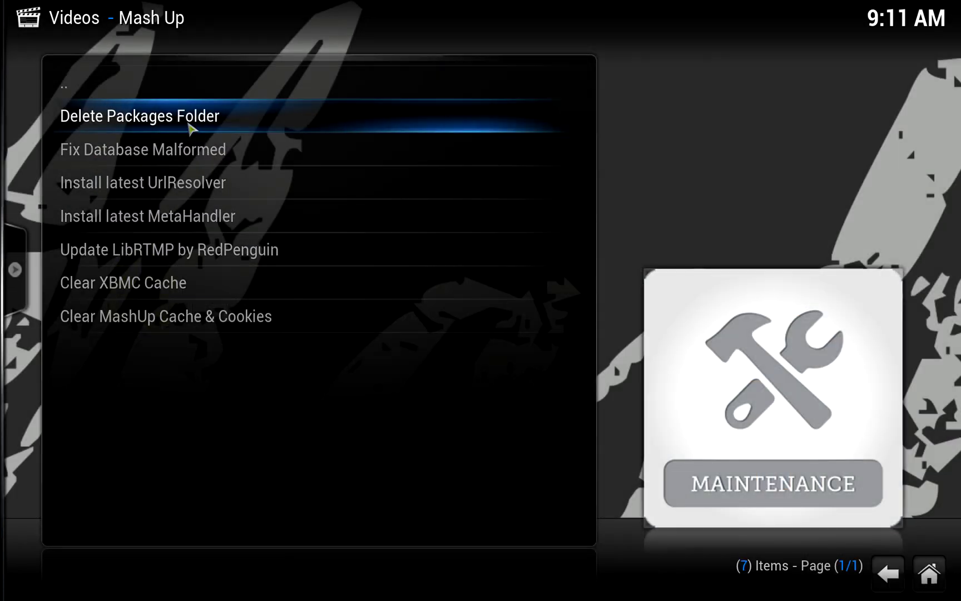
pyautogui.click(394, 324)
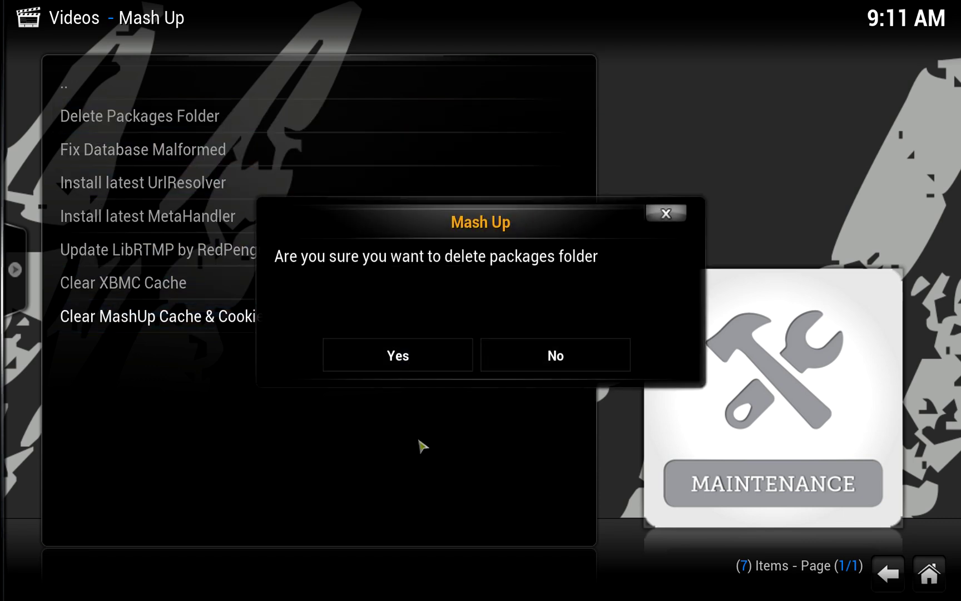
pyautogui.click(404, 366)
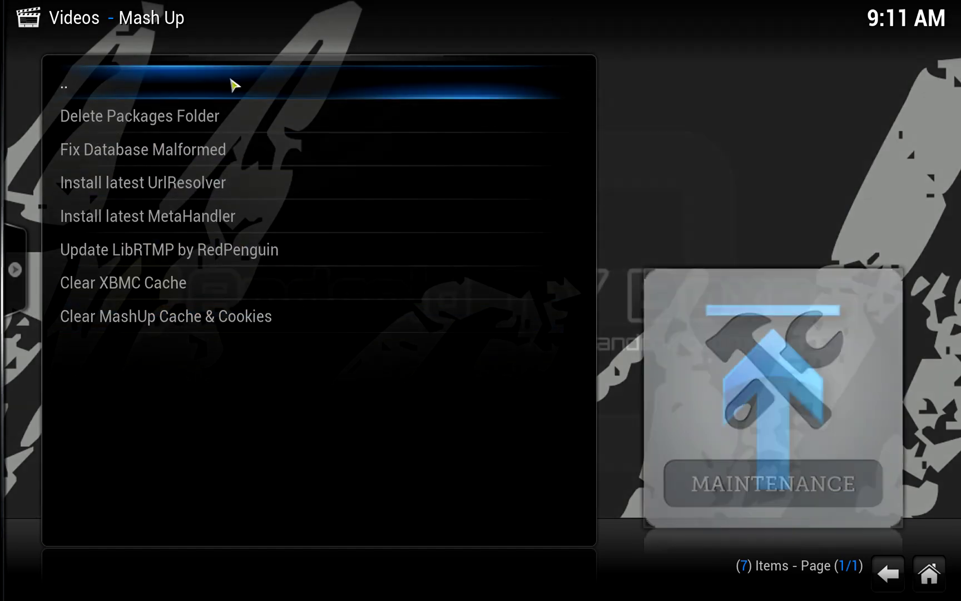
pyautogui.click(234, 85)
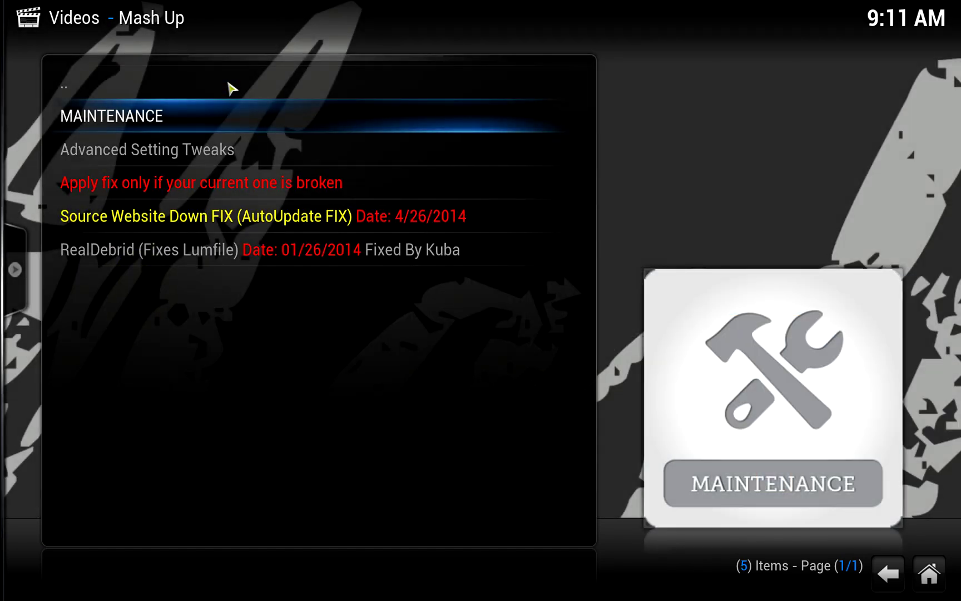